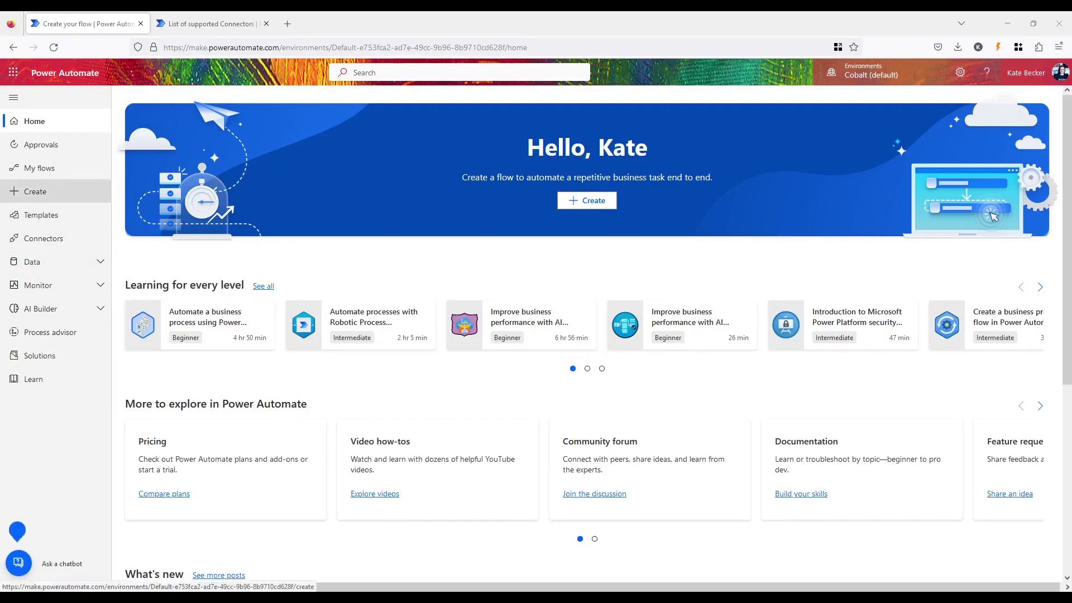
- Browse the Create page's flow templates down to the connector row, then open the Connectors list
left_click(50, 201)
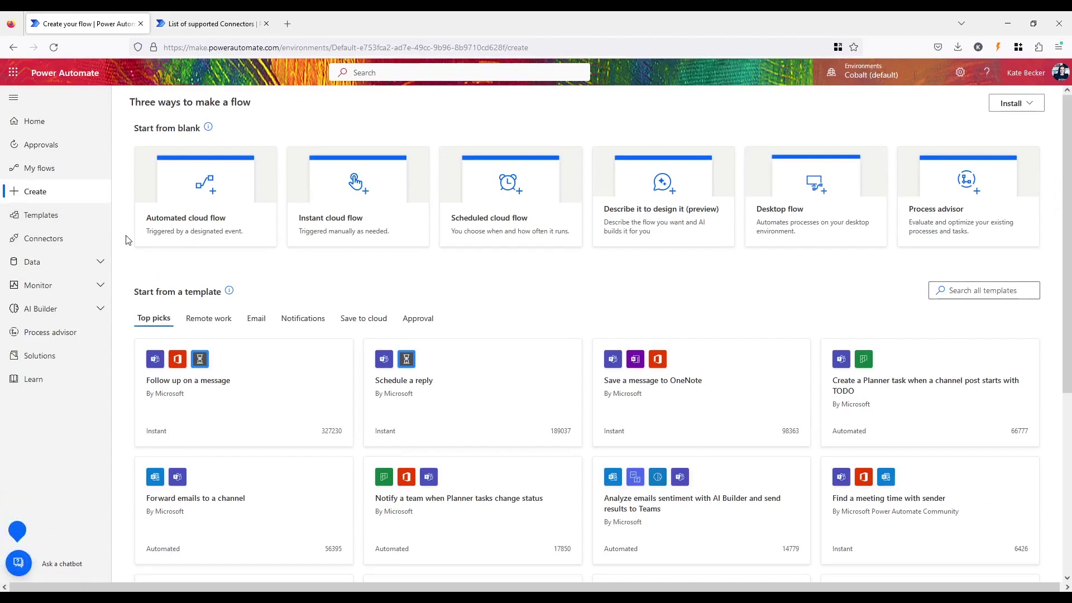
scroll(128, 240, "down", 2)
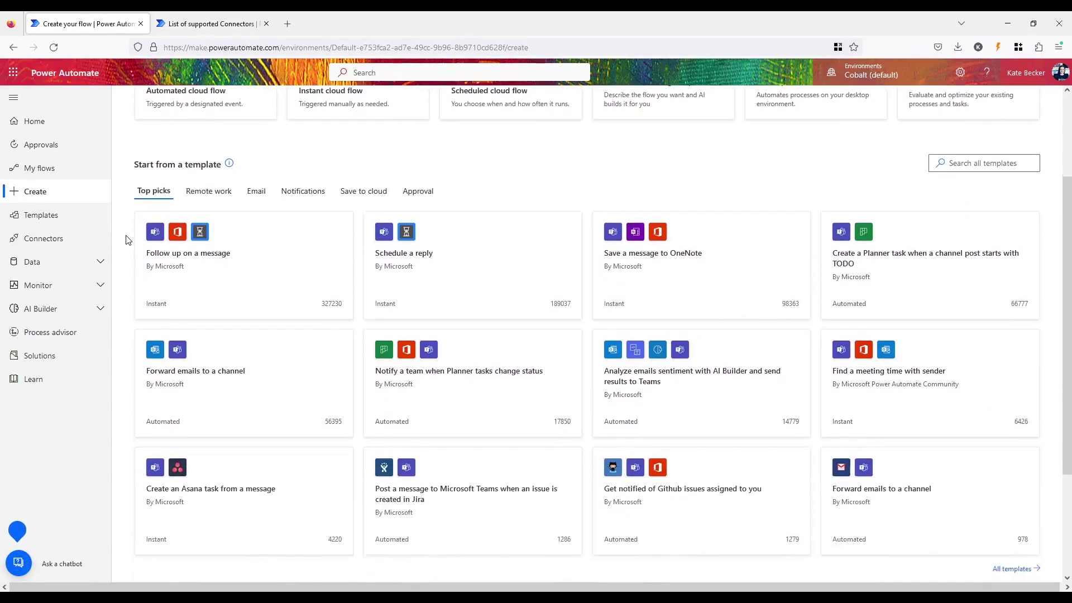
scroll(128, 240, "down", 2)
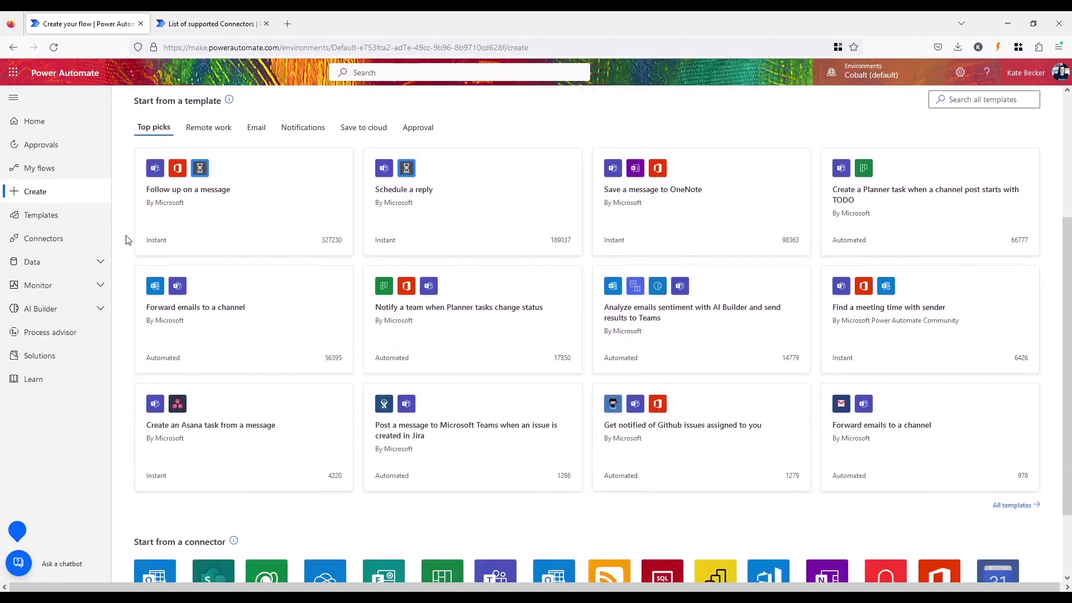
scroll(128, 240, "down", 1)
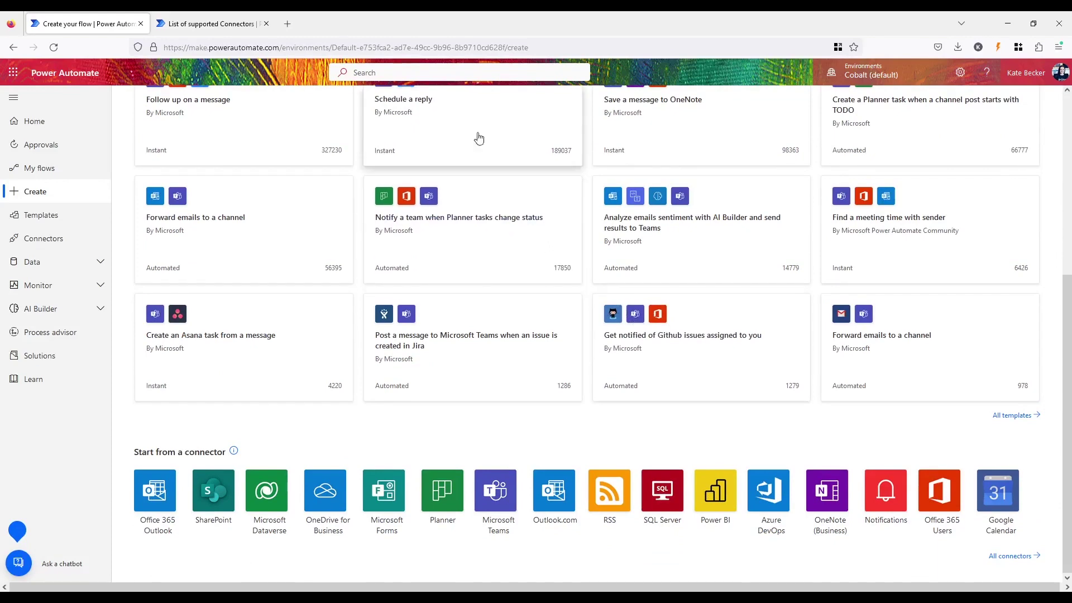
left_click(217, 31)
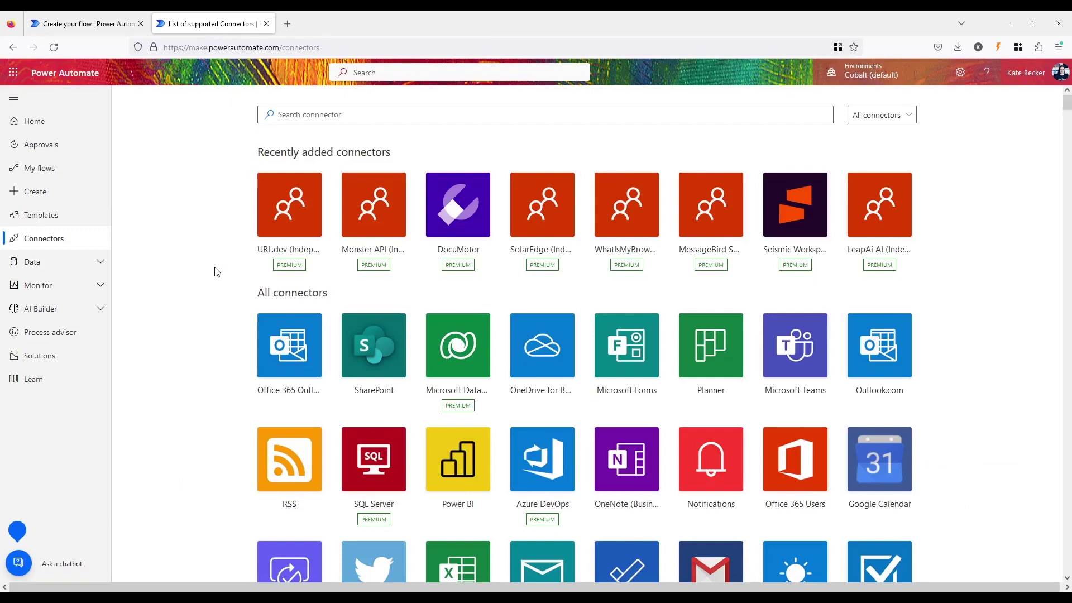
- From the Excel Online (Business) connector, pick the 'Update Power BI dataset when a SharePoint file is updated' template
scroll(217, 272, "down", 5)
scroll(217, 272, "down", 3)
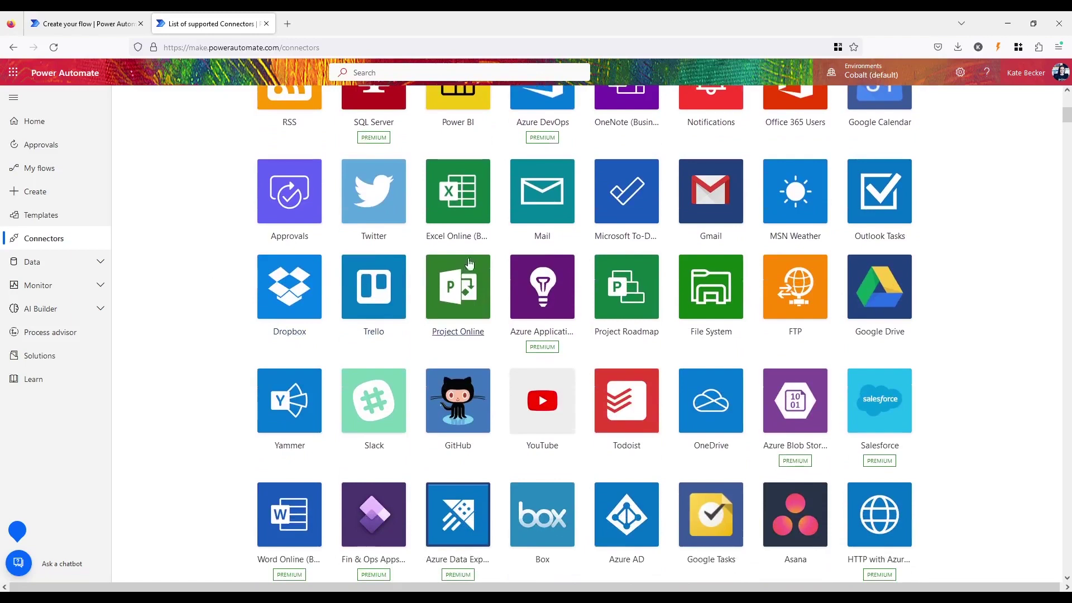
left_click(467, 221)
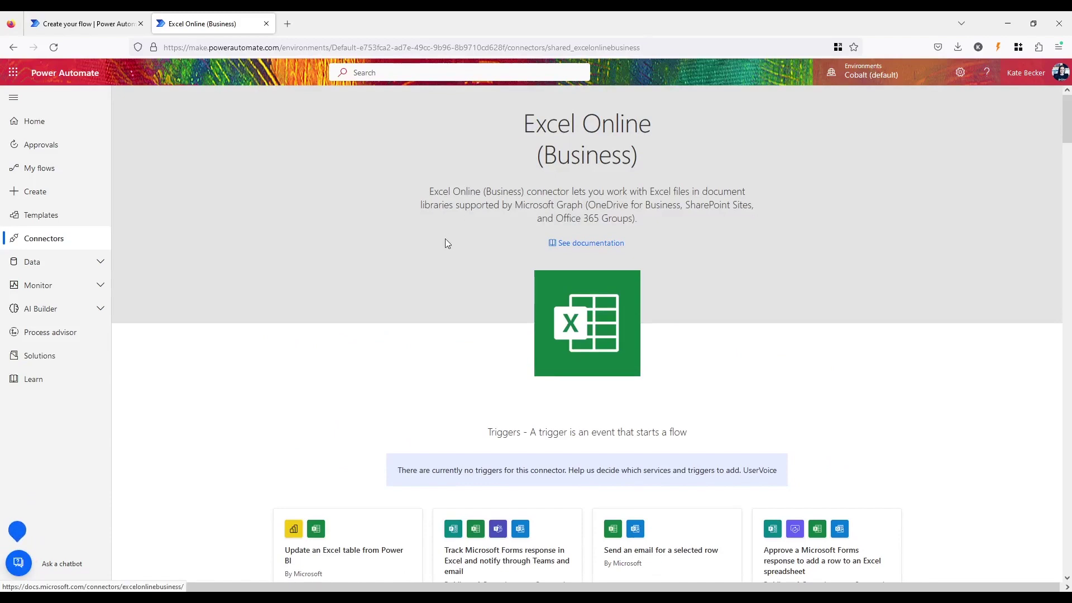
scroll(414, 282, "down", 6)
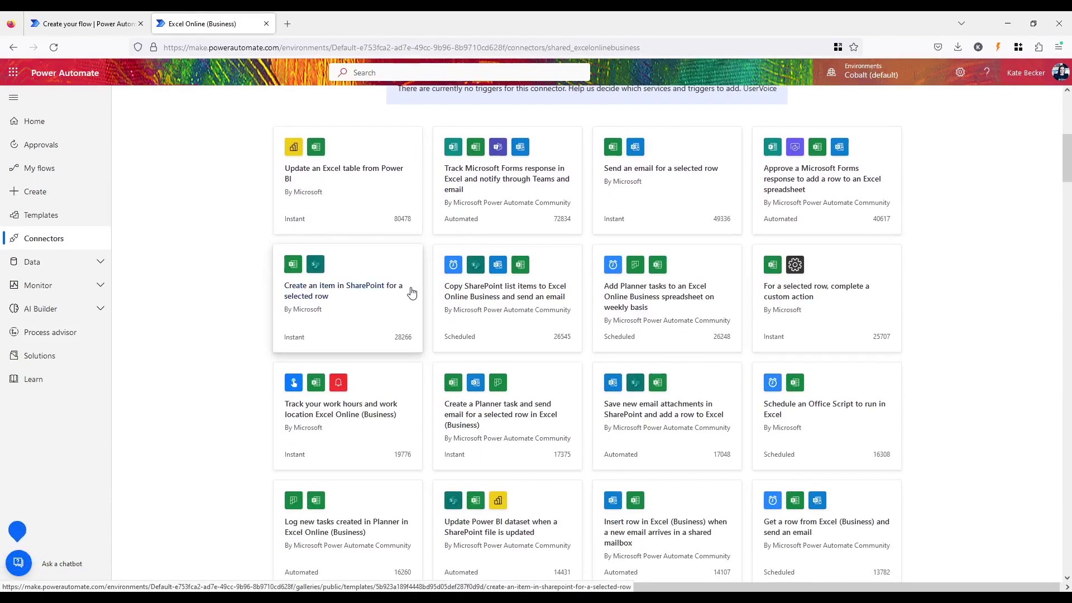
scroll(413, 291, "down", 3)
scroll(411, 292, "down", 2)
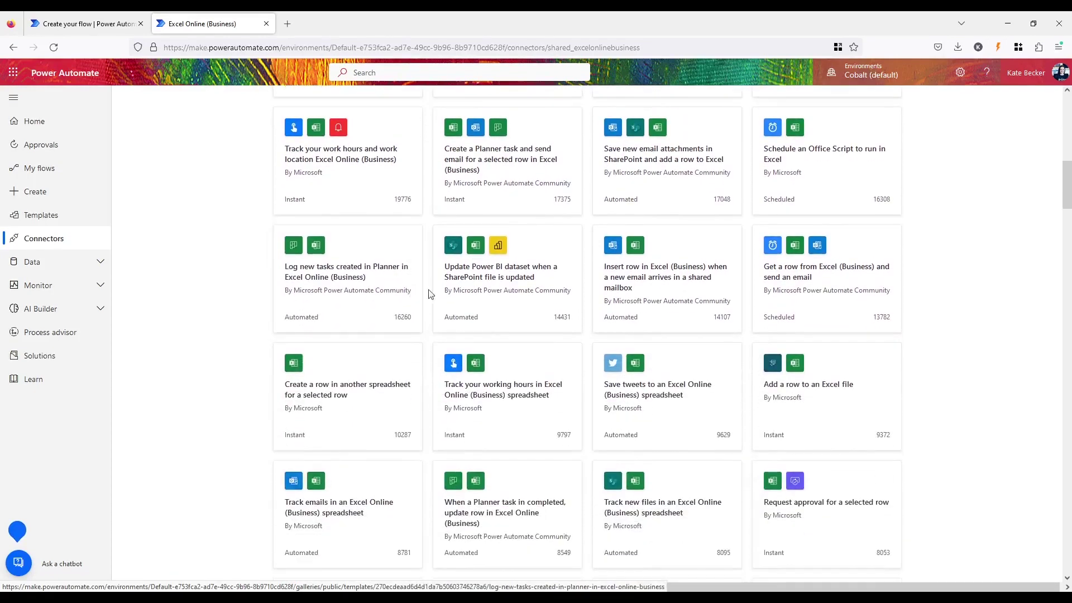
left_click(488, 291)
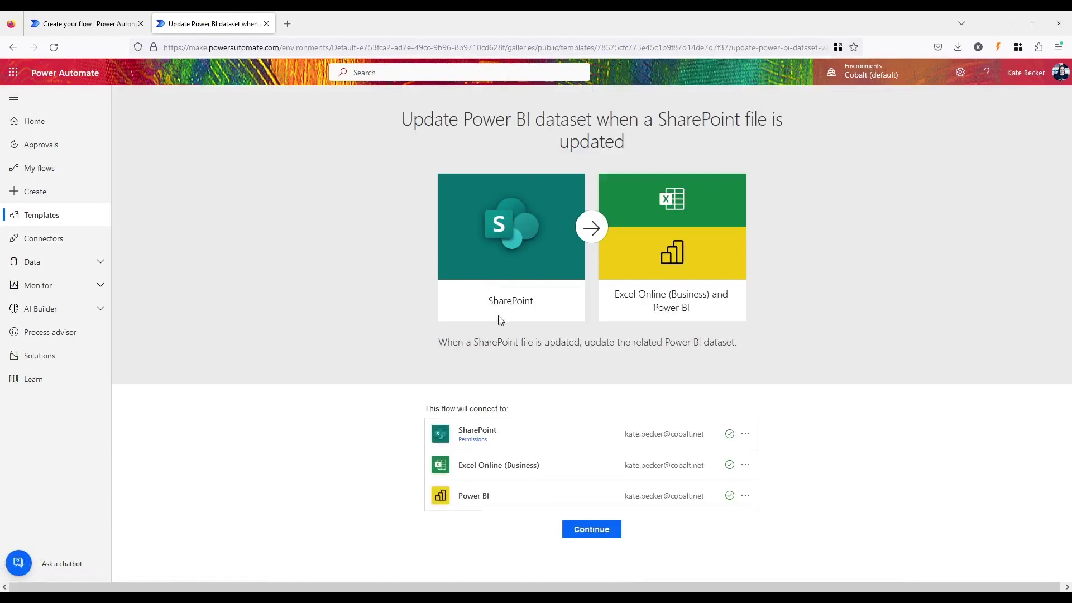
- Start a draft flow from the Power BI dataset template and look over its steps
left_click(601, 541)
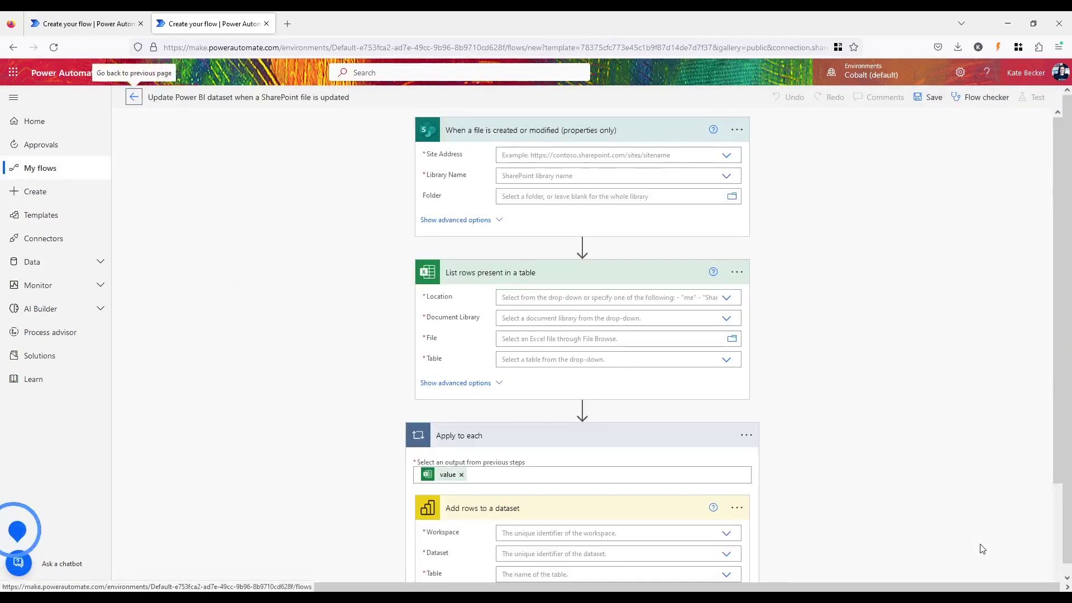
scroll(981, 547, "down", 3)
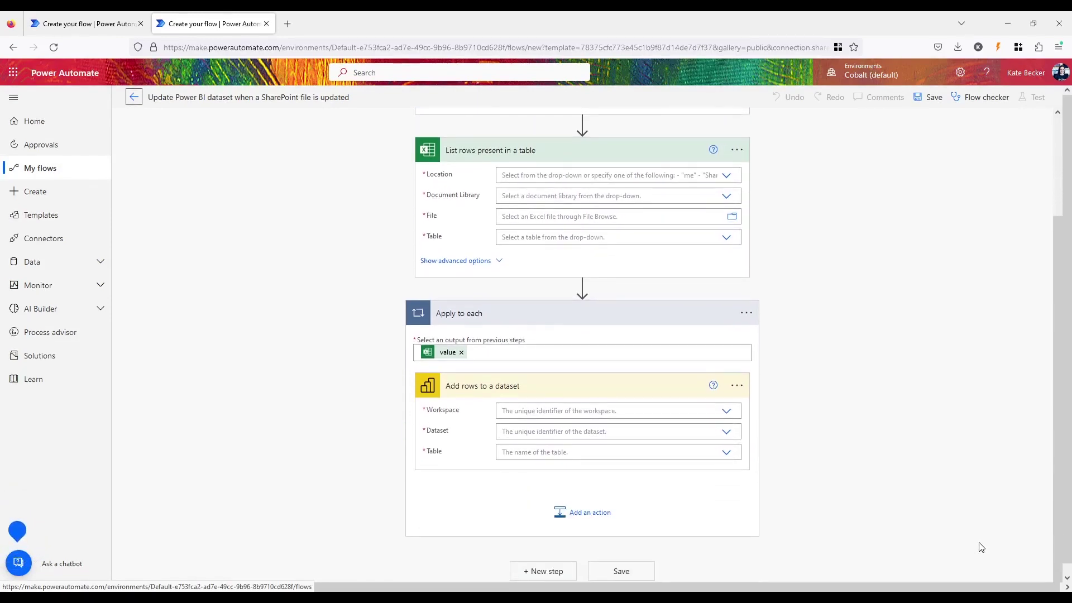
scroll(982, 547, "up", 3)
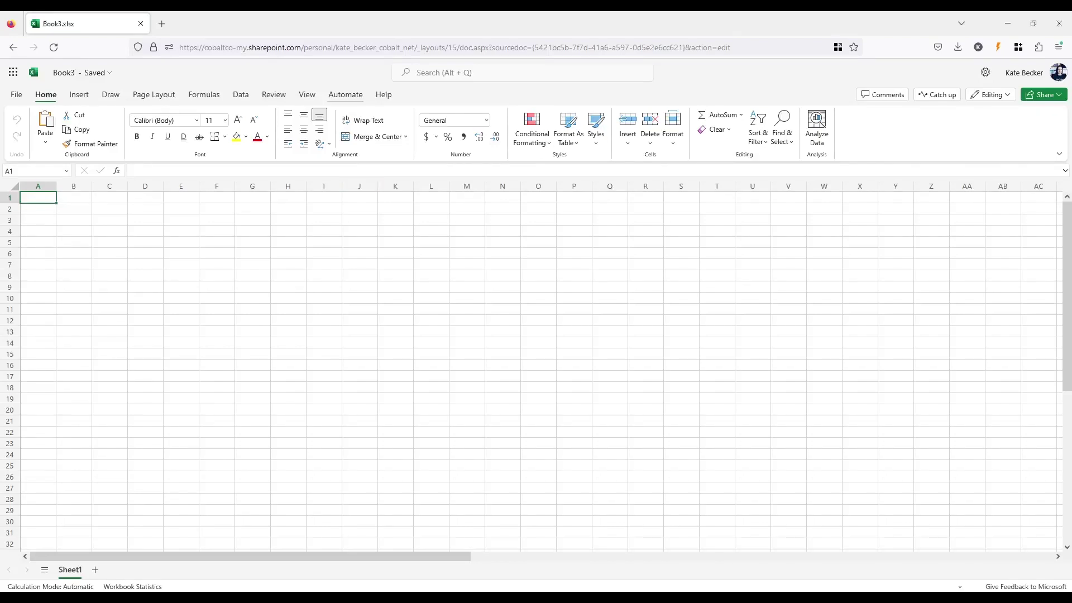
- On Excel's Automate tab, peek at the Office Scripts gallery, then list the Automate a Task templates
left_click(344, 99)
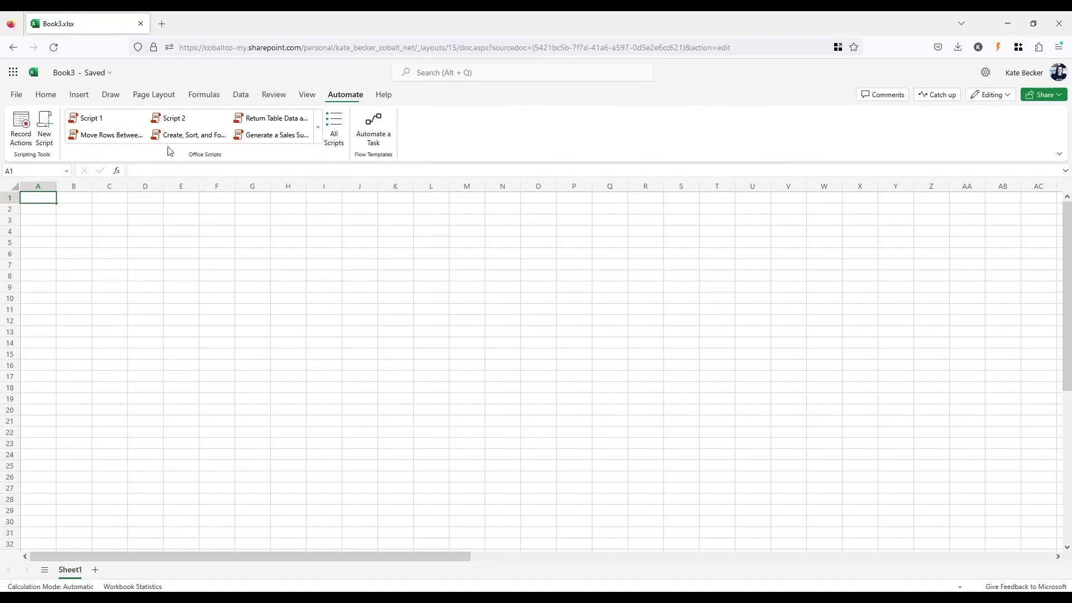
left_click(319, 140)
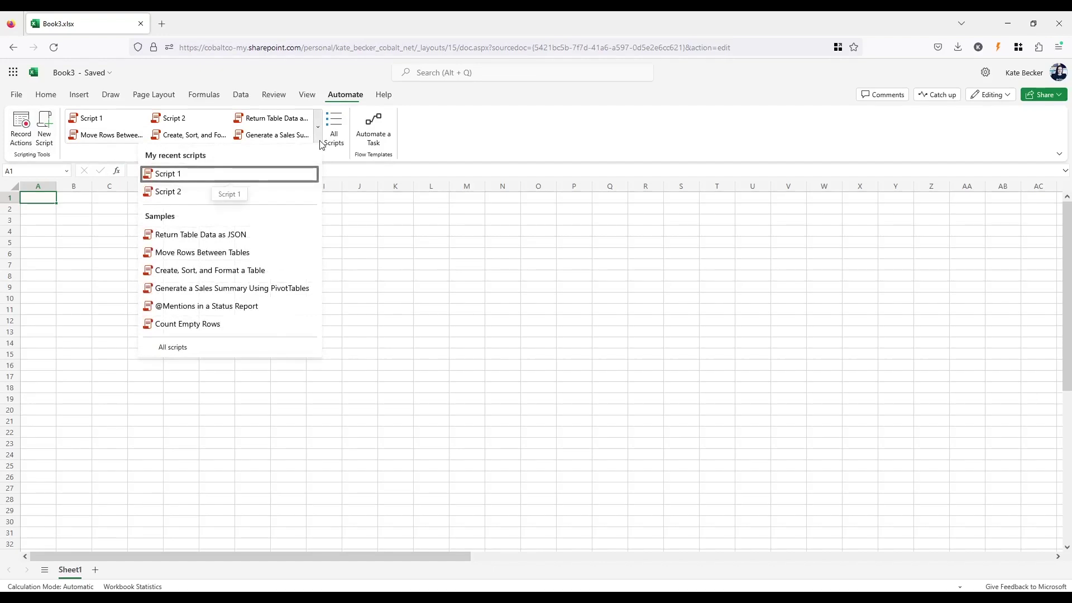
left_click(322, 143)
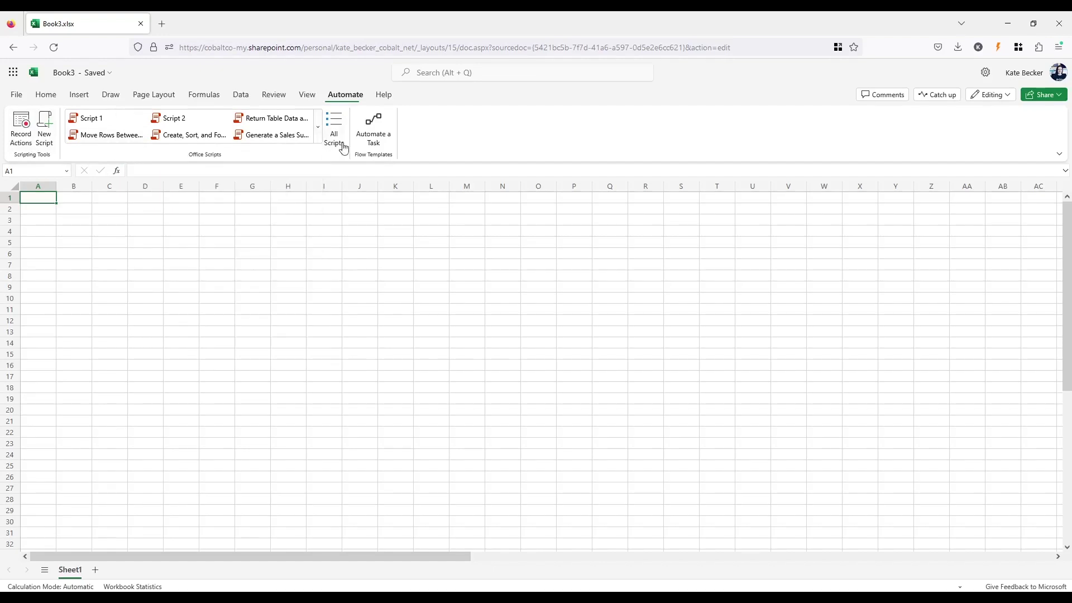
left_click(374, 146)
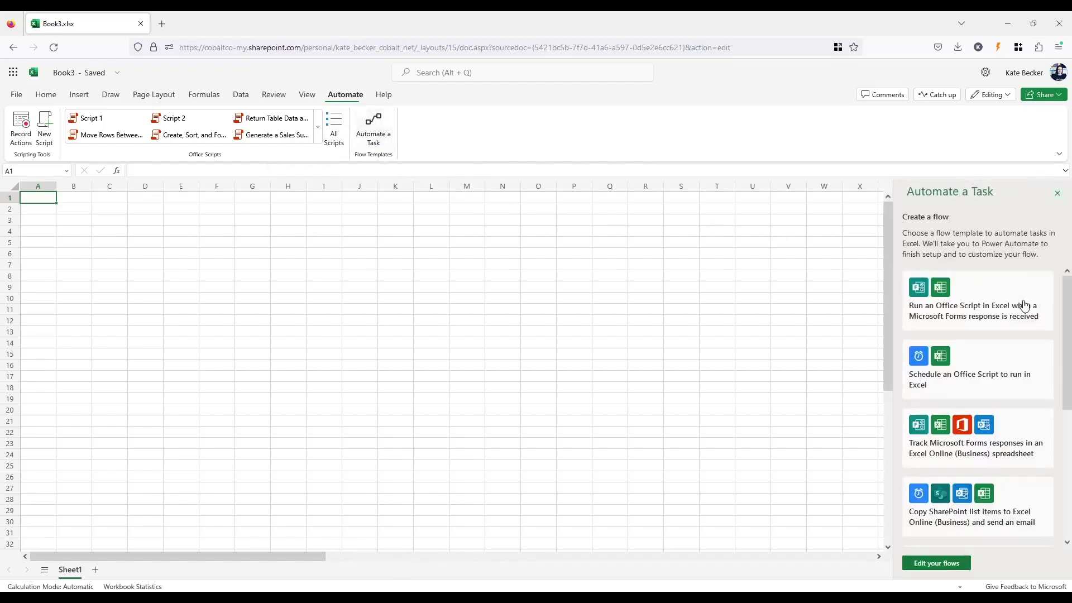
scroll(1024, 306, "down", 5)
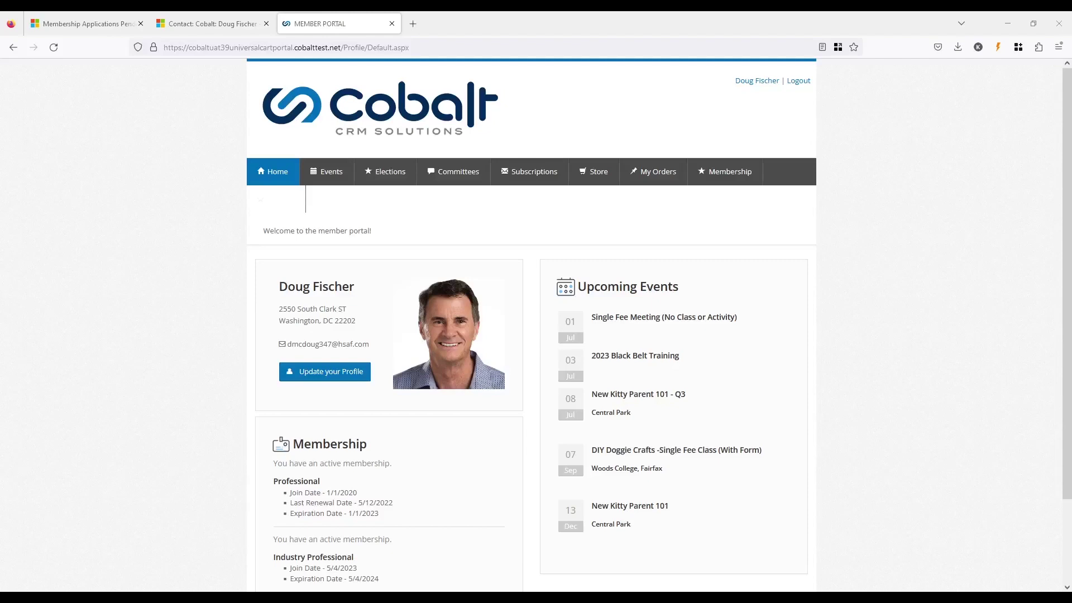
- Resume the student application with US Dollar currency, the student fee without a payment plan, and accepted terms
scroll(530, 324, "down", 2)
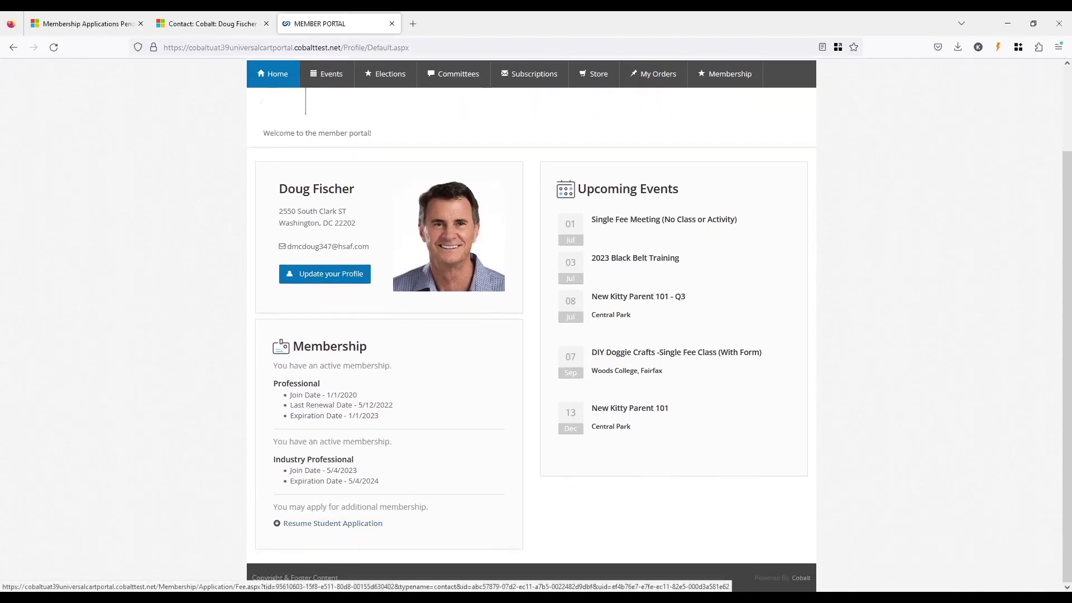
left_click(342, 525)
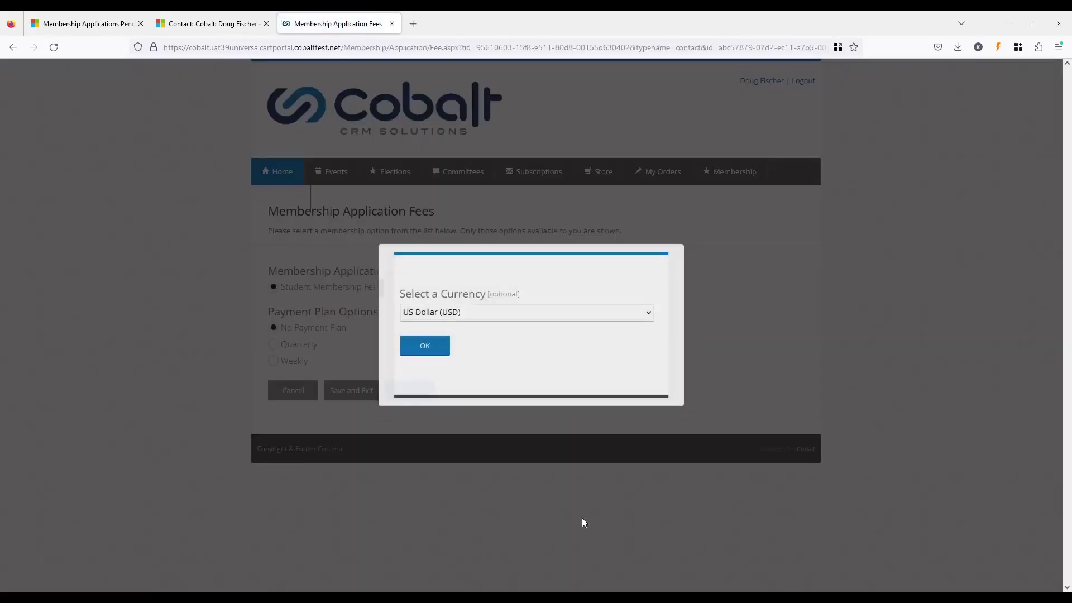
left_click(438, 346)
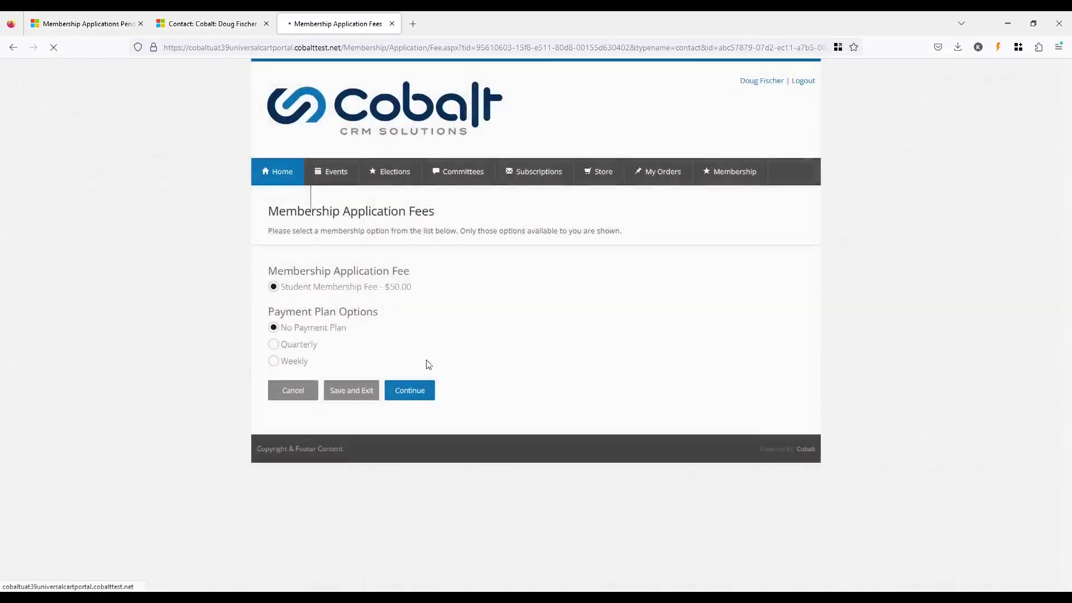
left_click(424, 390)
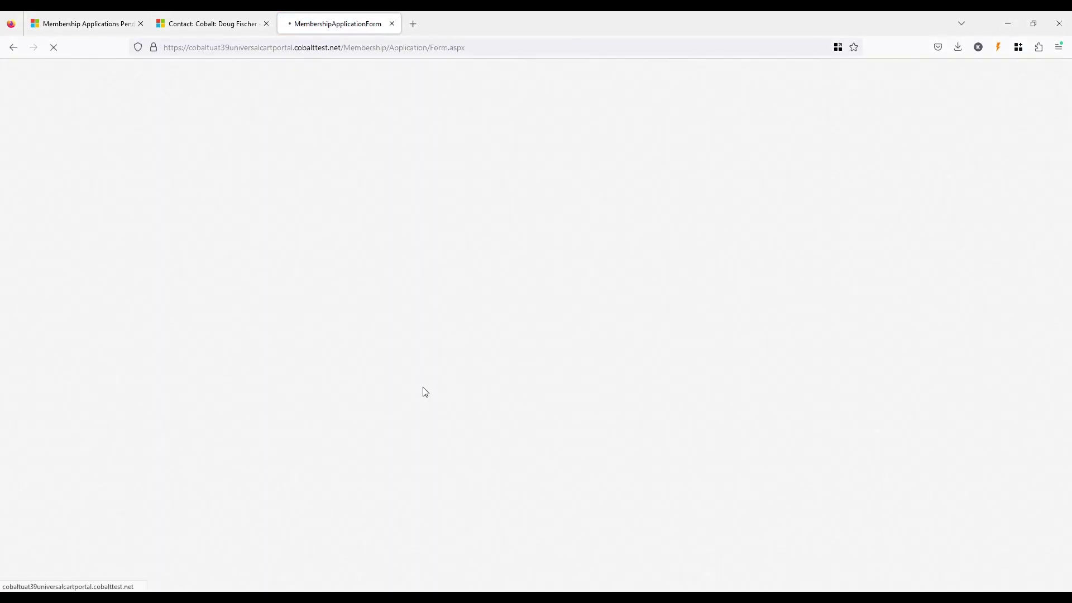
left_click(456, 335)
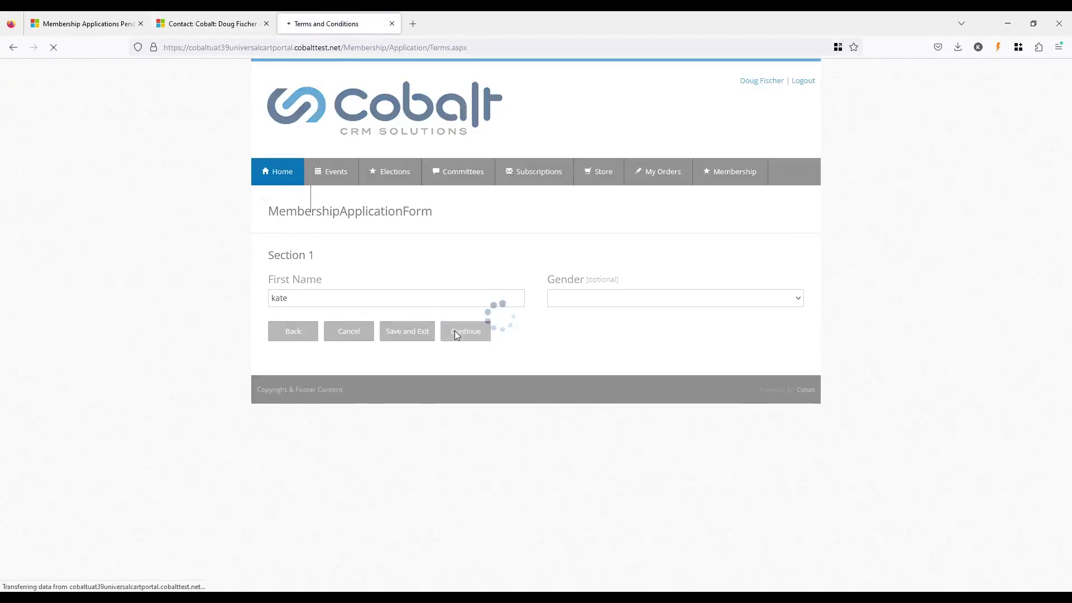
left_click(465, 320)
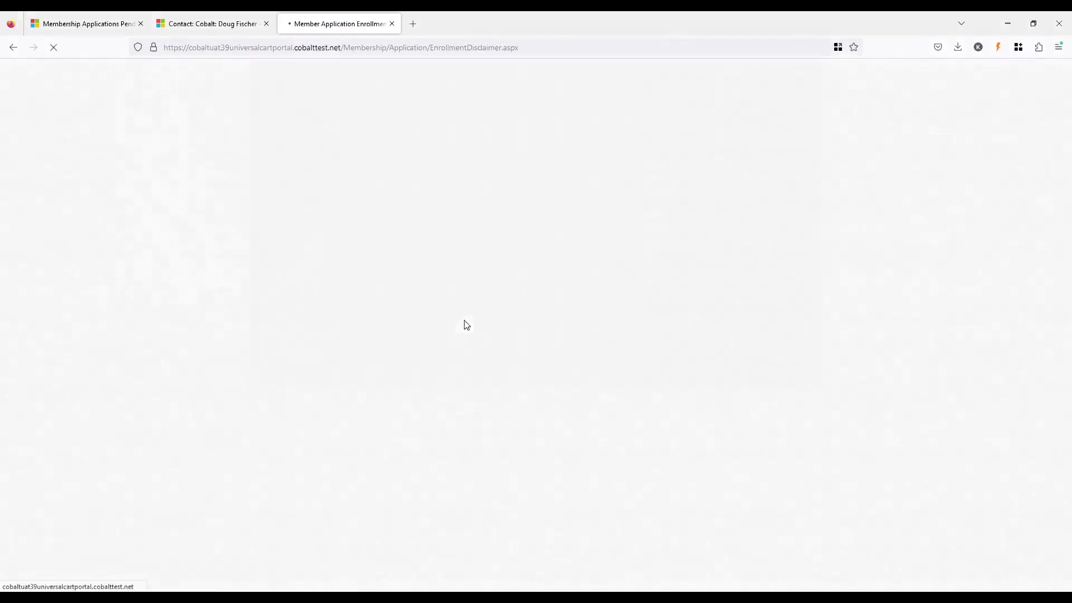
- Enrol the membership in auto renewal, add the application to the cart, and return to pending applications
left_click(273, 260)
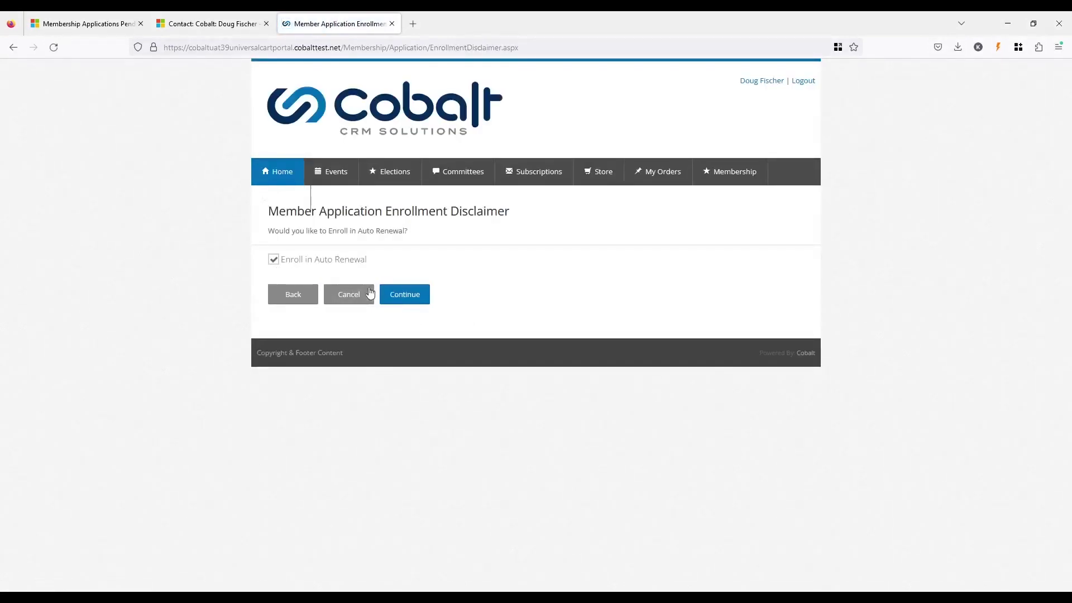
left_click(399, 299)
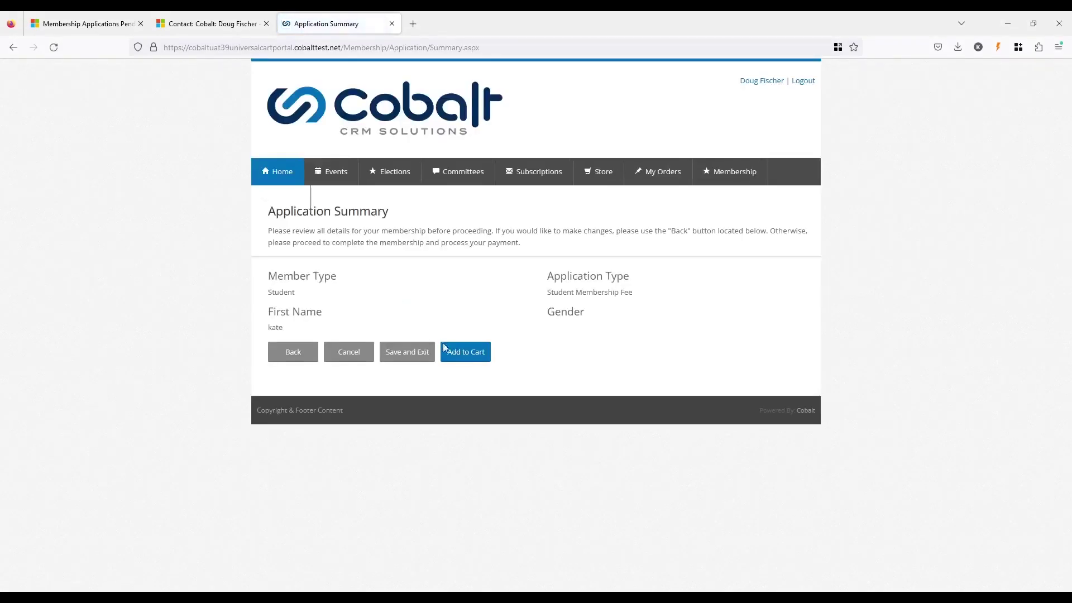
left_click(459, 358)
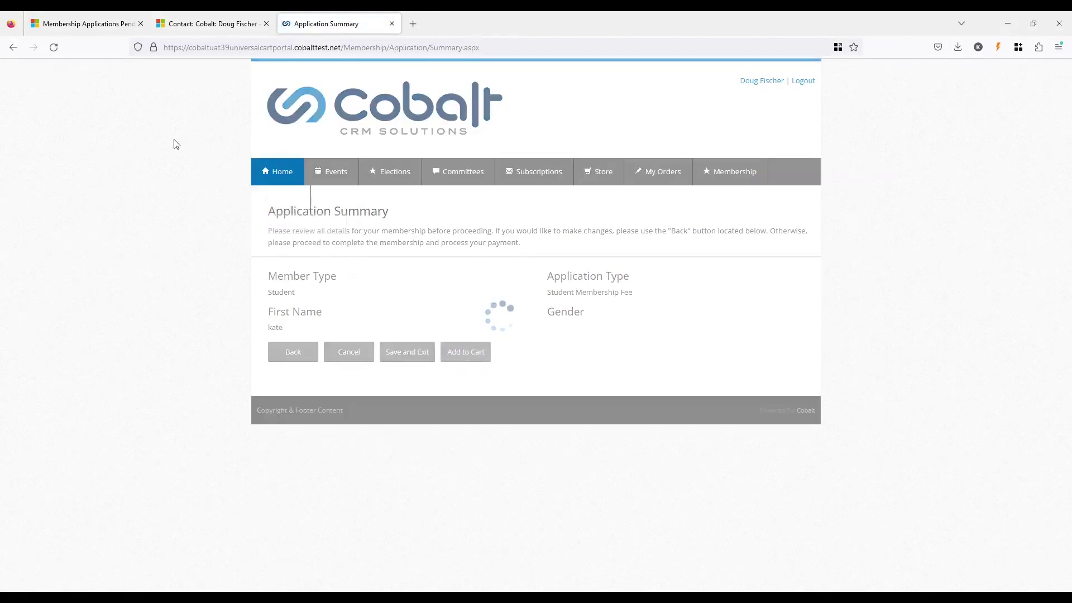
left_click(77, 27)
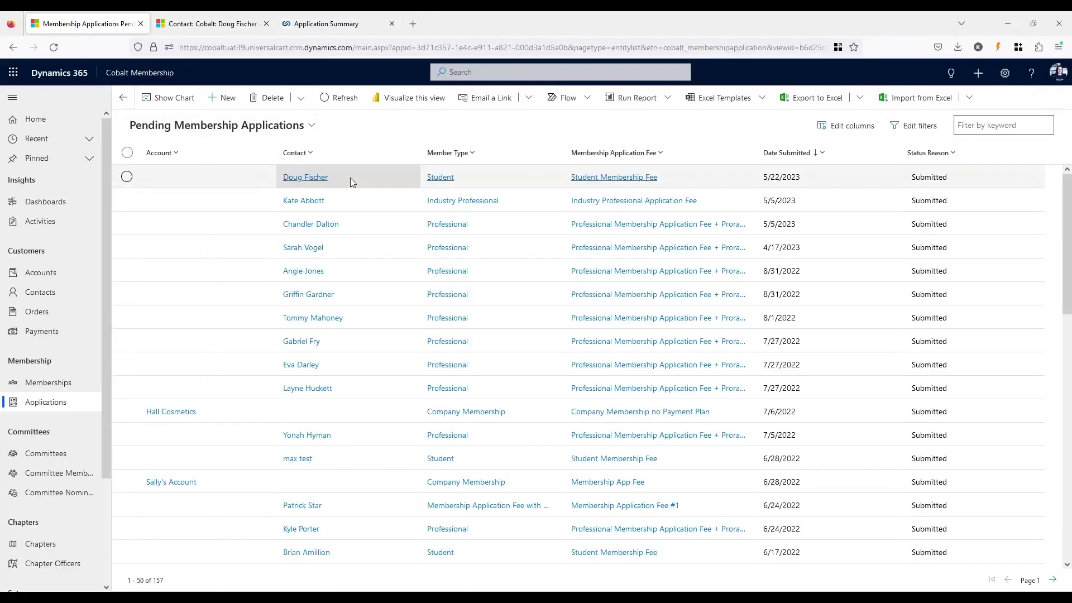
- Set Needs Review to Yes on the newest membership application and save the record
double_click(383, 182)
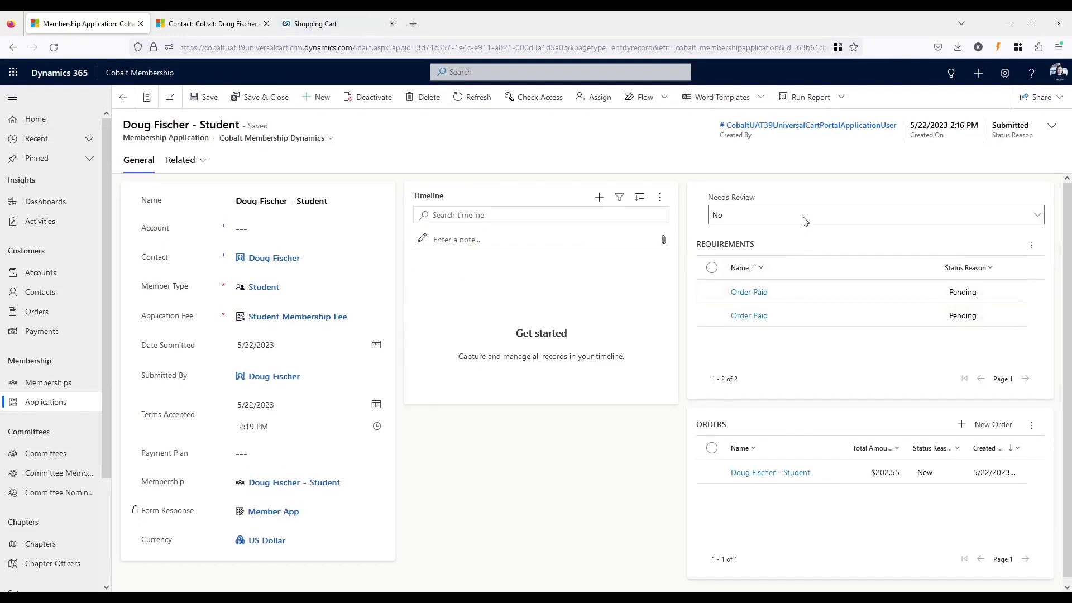
left_click(804, 253)
left_click(202, 106)
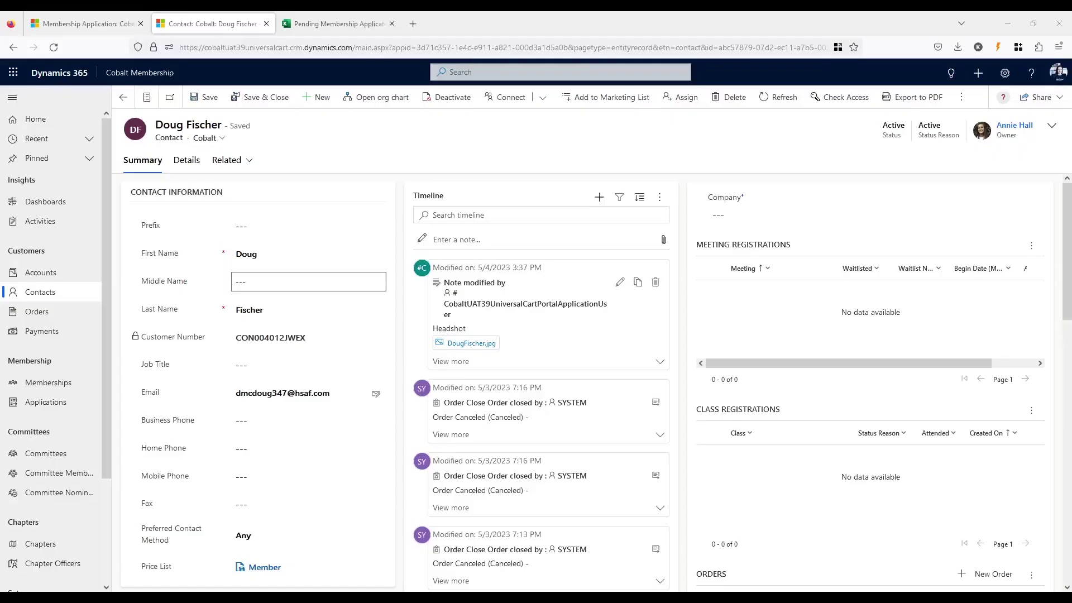
- Switch to the Pending Membership Applications workbook in Excel for the web and show its Automate tab
left_click(14, 73)
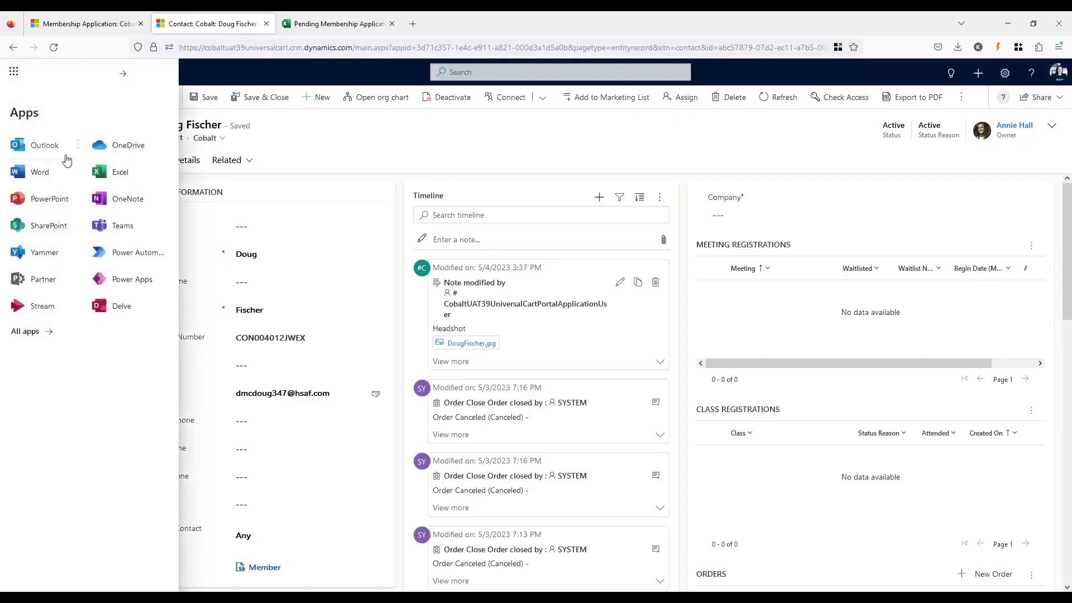
left_click(159, 171)
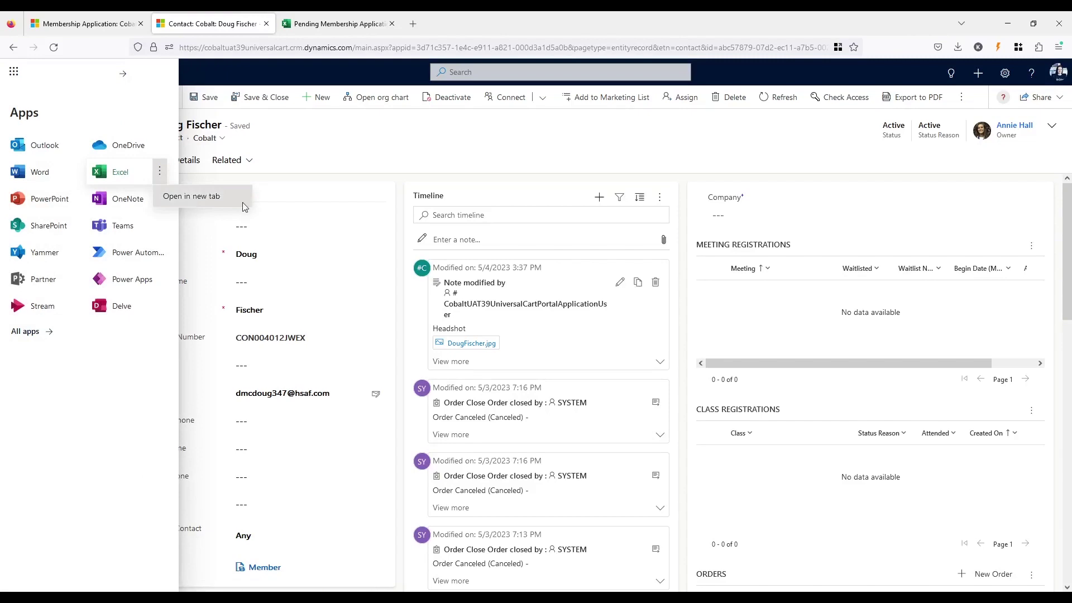
left_click(352, 32)
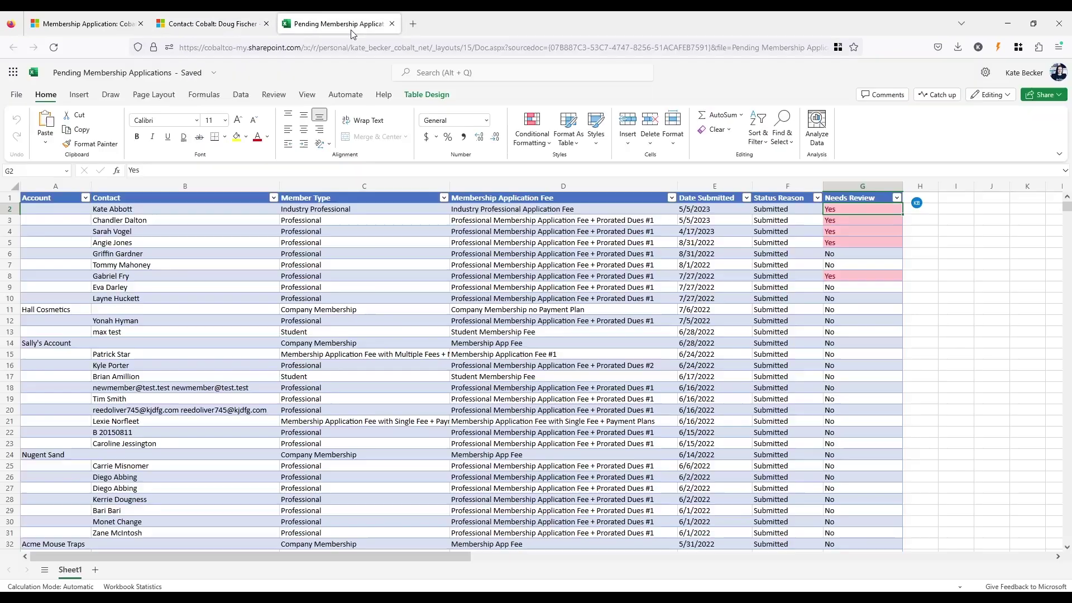
left_click(346, 95)
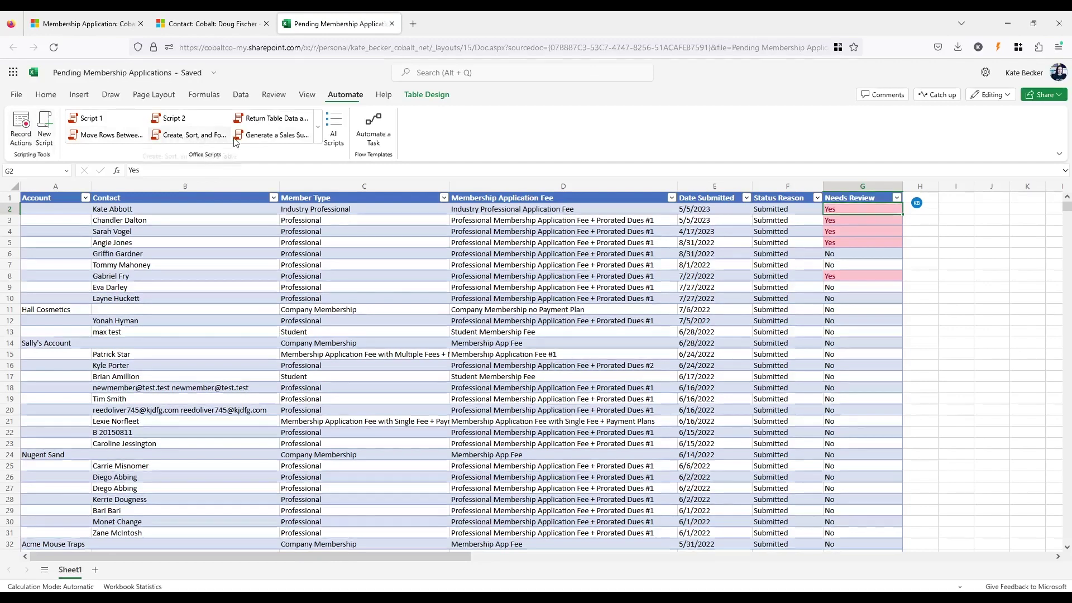
- Start a draft flow from the 'Schedule an Office Script to run in Excel and then send an email' template
left_click(372, 138)
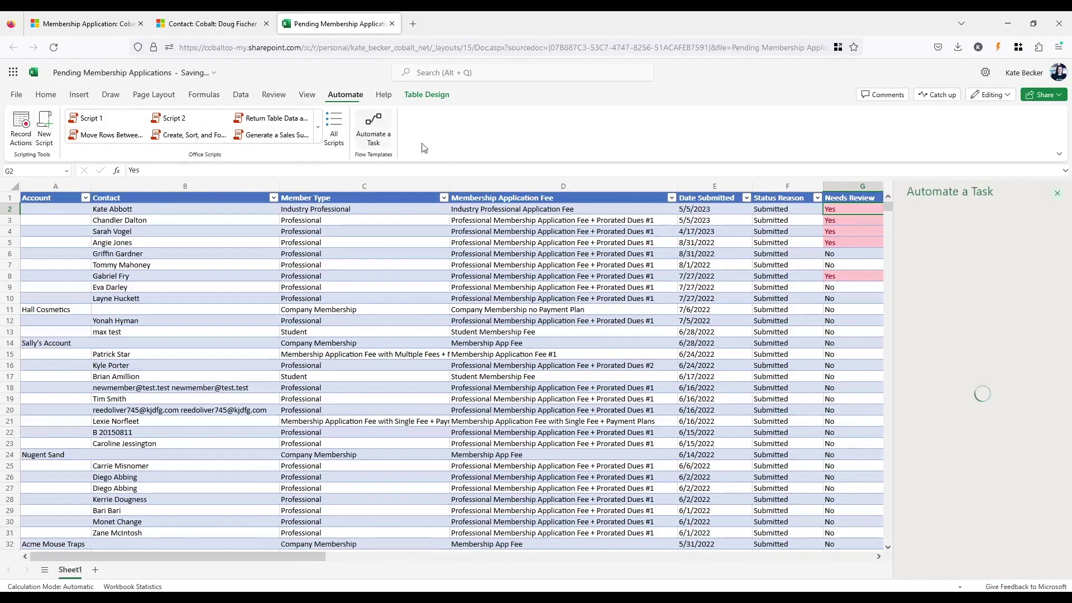
scroll(1009, 388, "down", 5)
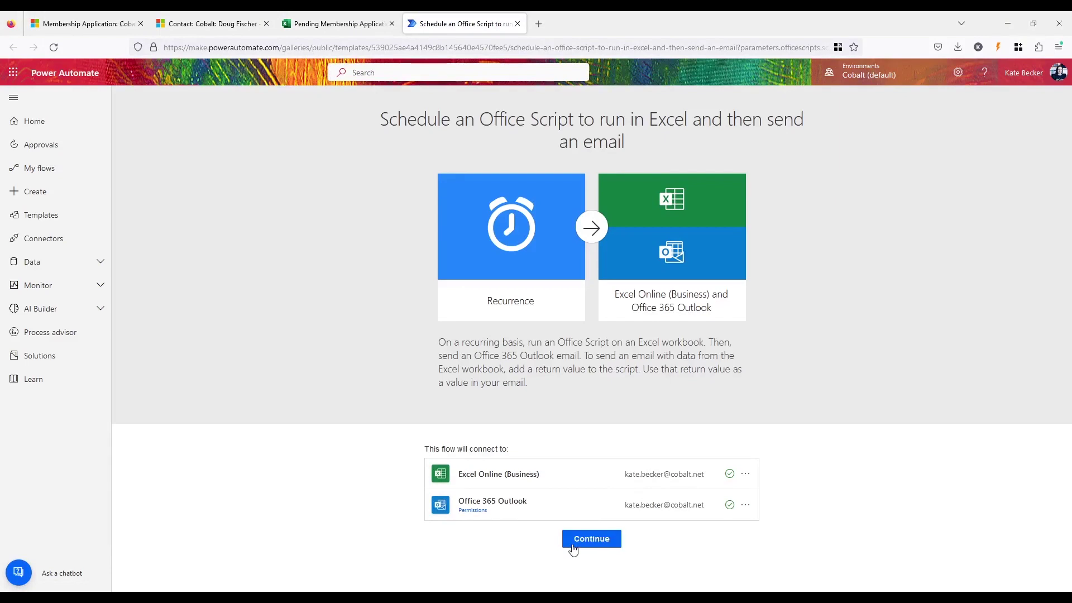
left_click(575, 541)
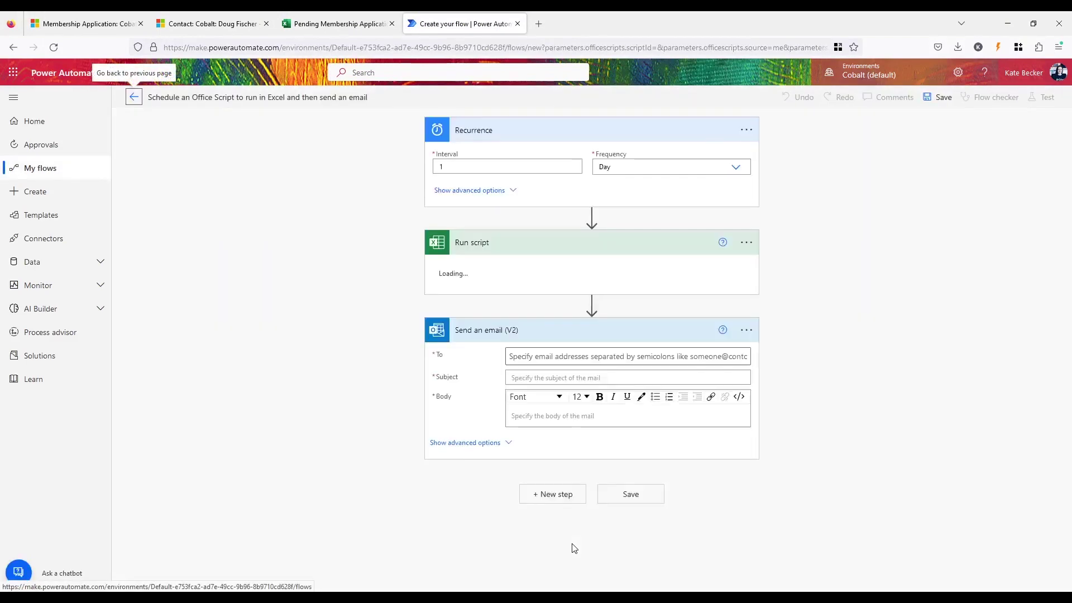
- Set the flow's recurrence to every hour and have it run Script 1
left_click(708, 167)
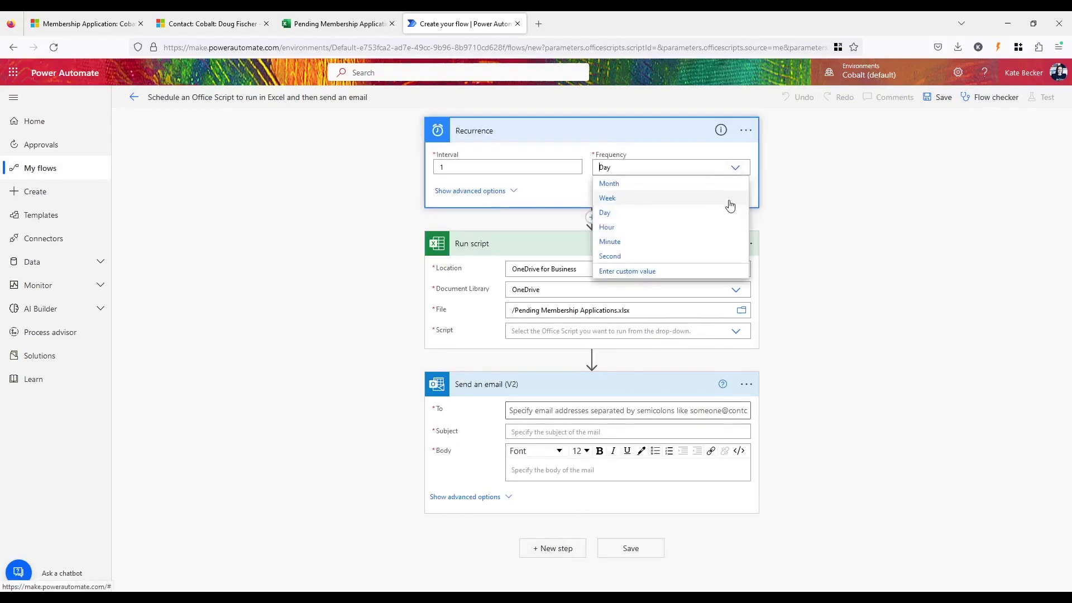
left_click(721, 227)
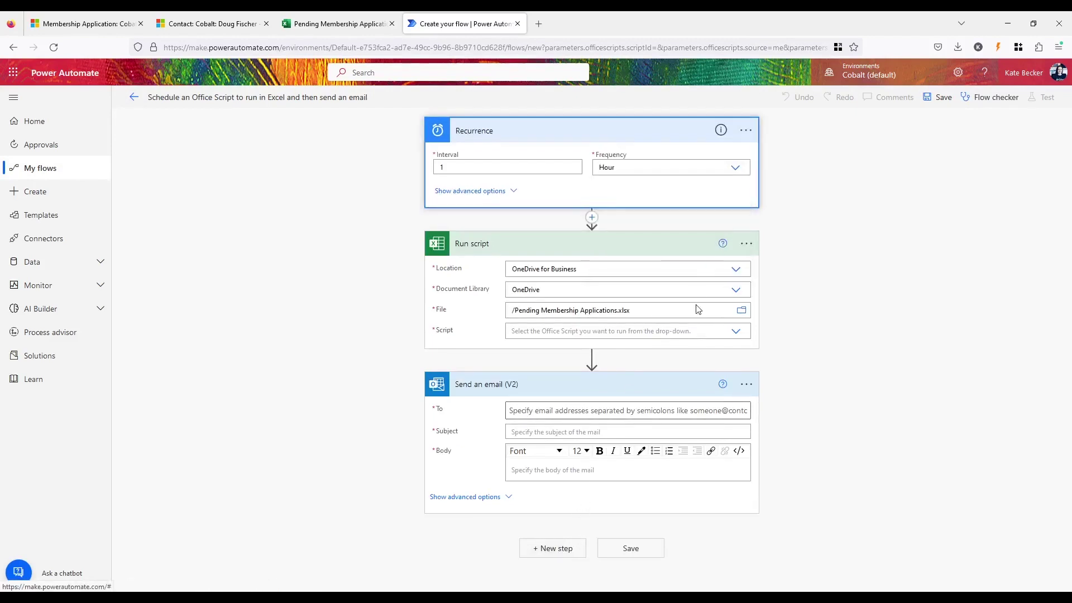
left_click(736, 332)
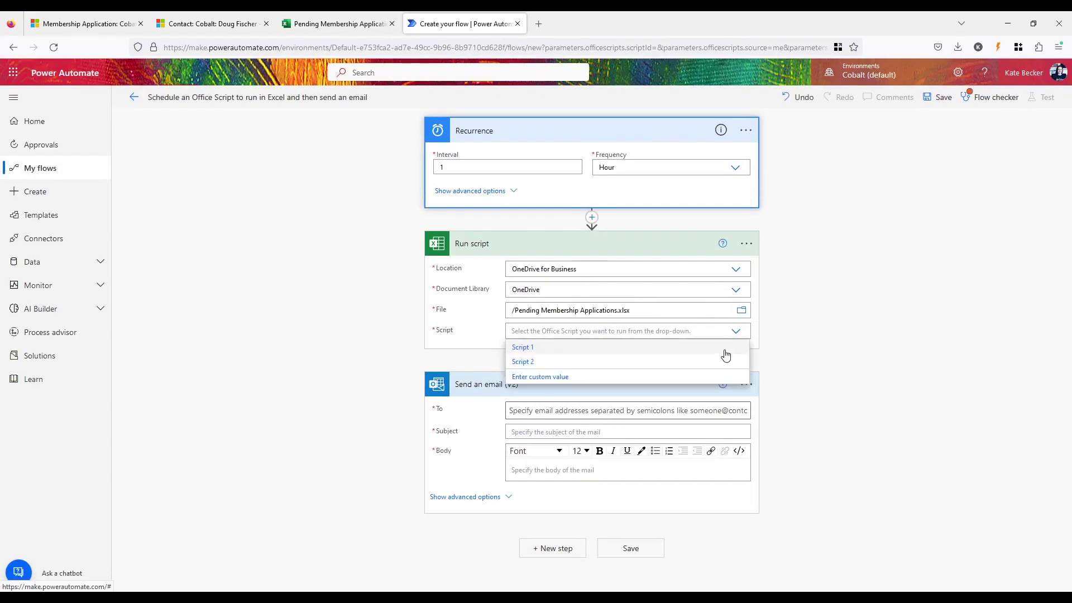
left_click(726, 350)
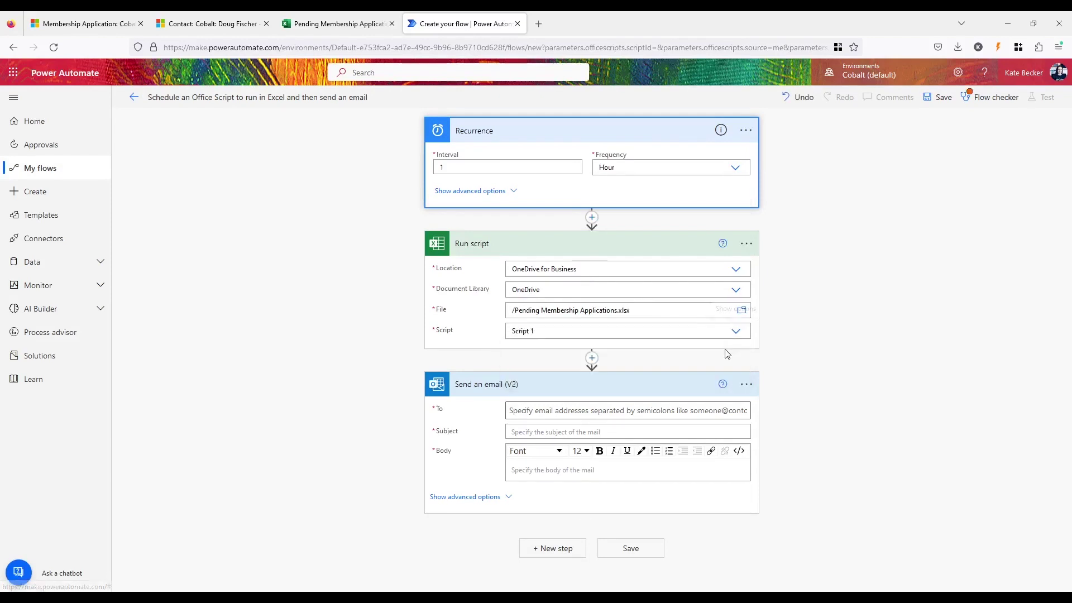
- Address the email to the suggested recipient with subject 'Please review the application' and body starting 'Hi'
left_click(664, 411)
type("ka")
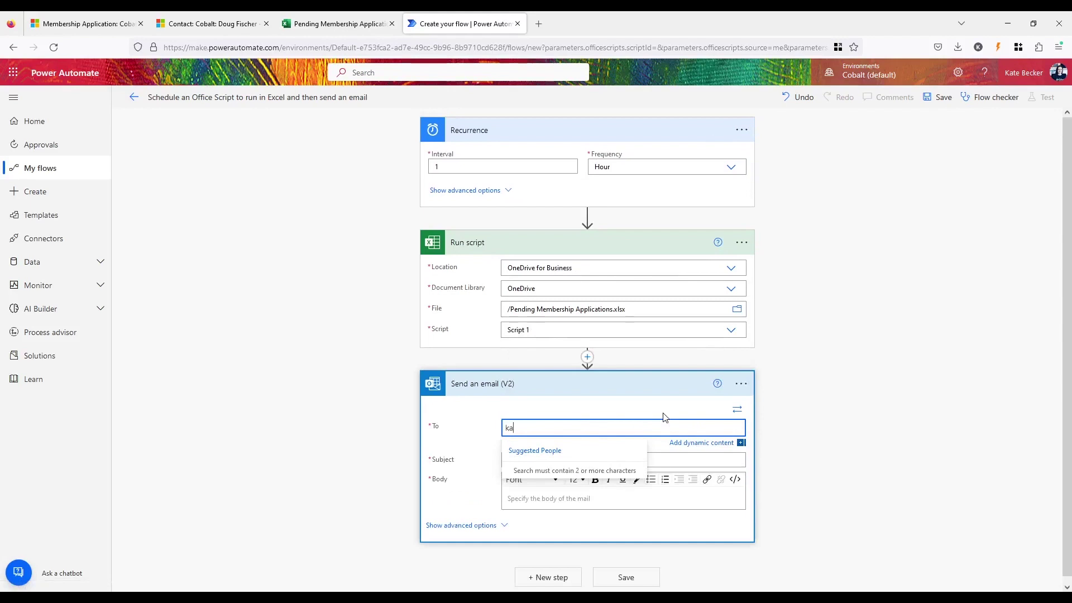
key("Return")
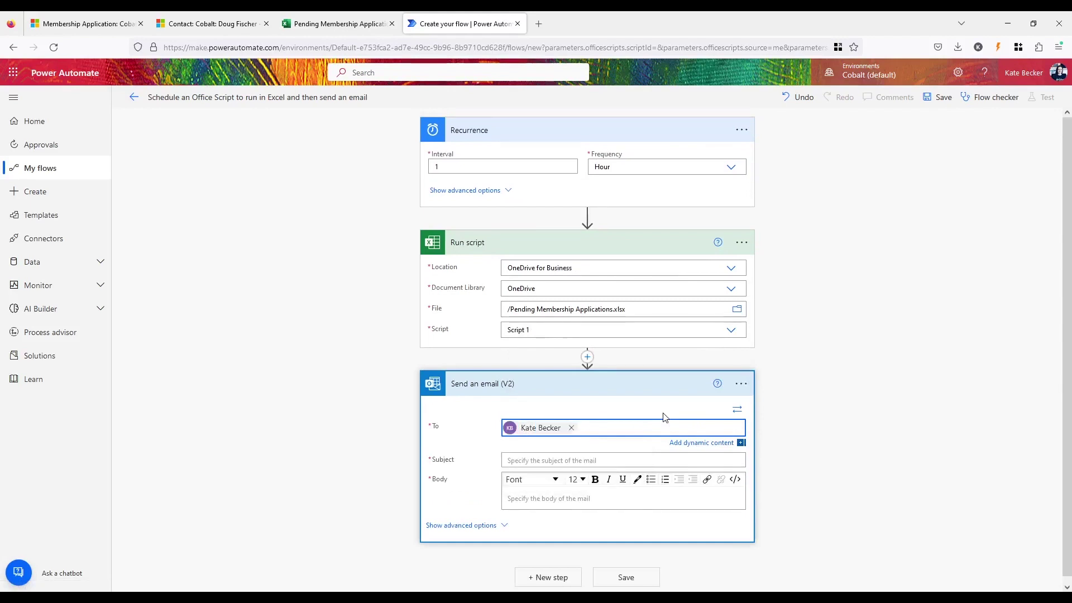
left_click(646, 456)
type("Pl")
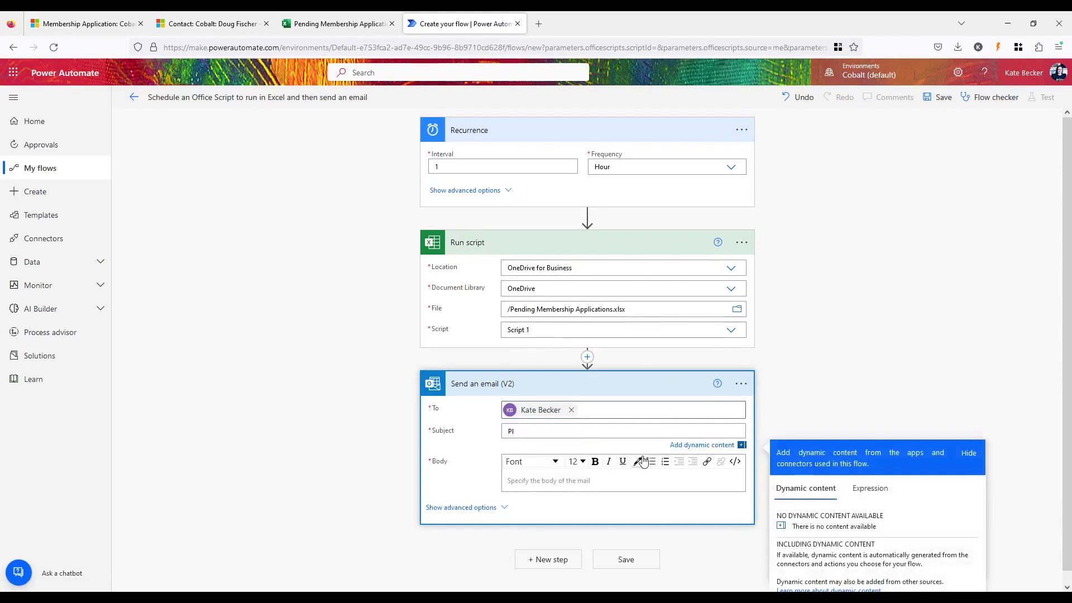
type("ease review the application")
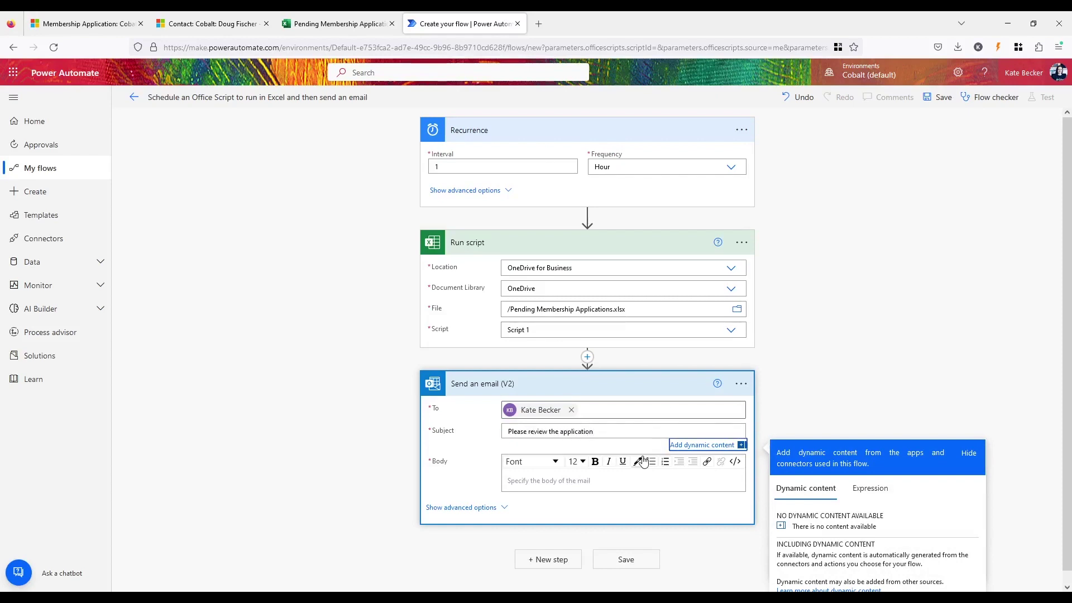
key("Tab")
key("Tab")
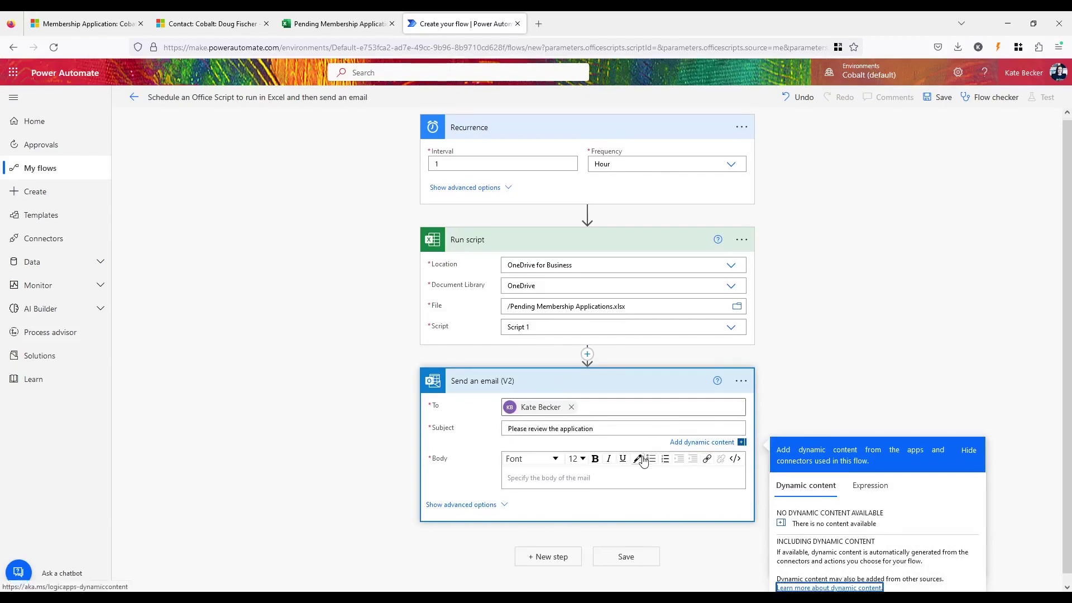
left_click(635, 477)
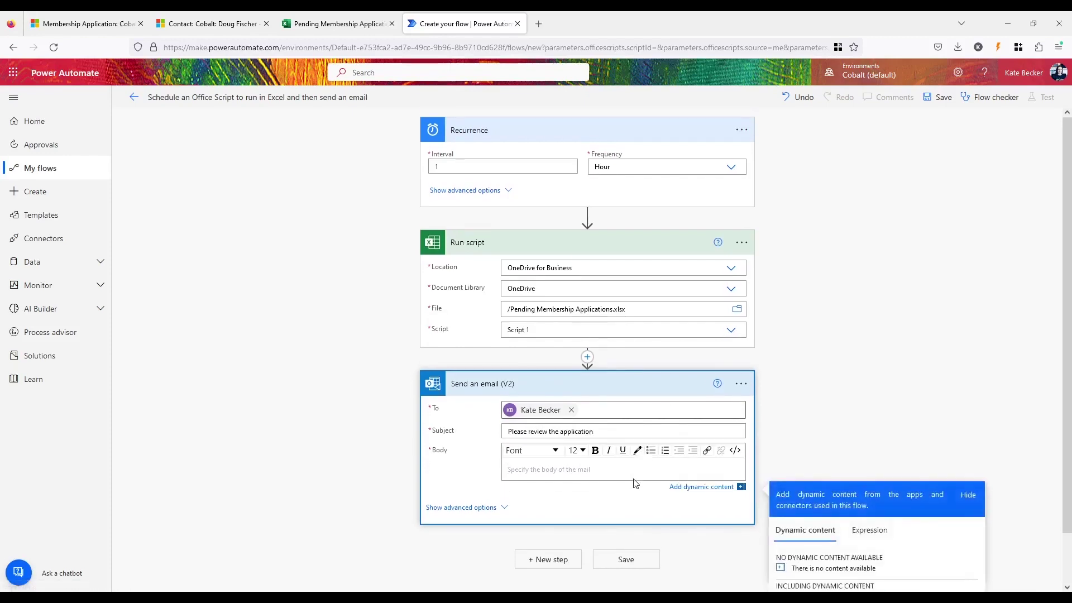
type("Hi kate,")
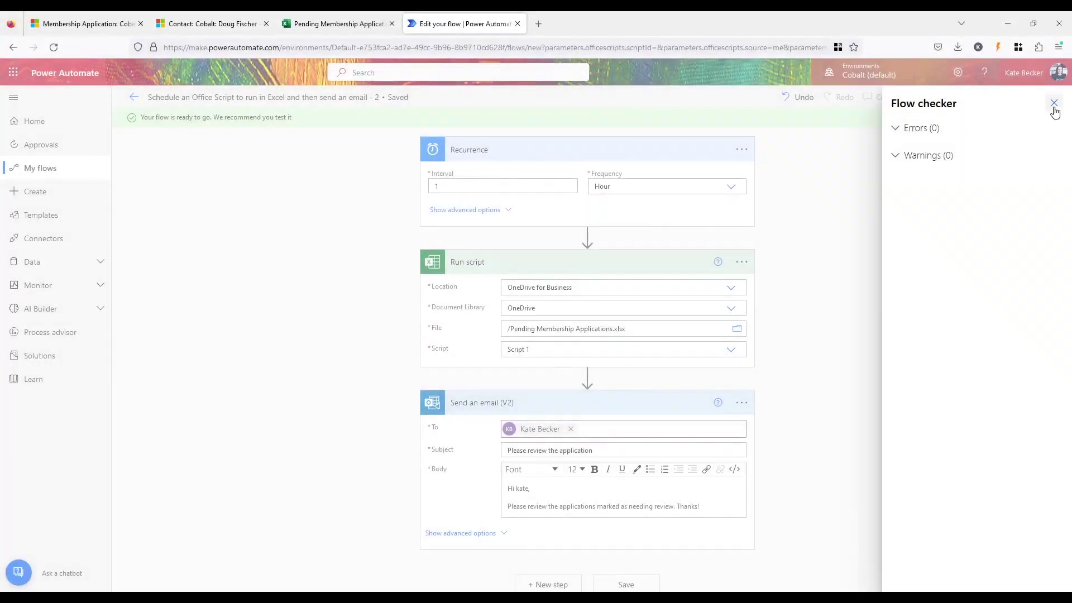
- Close Flow checker and run a manual test of the flow
left_click(1054, 106)
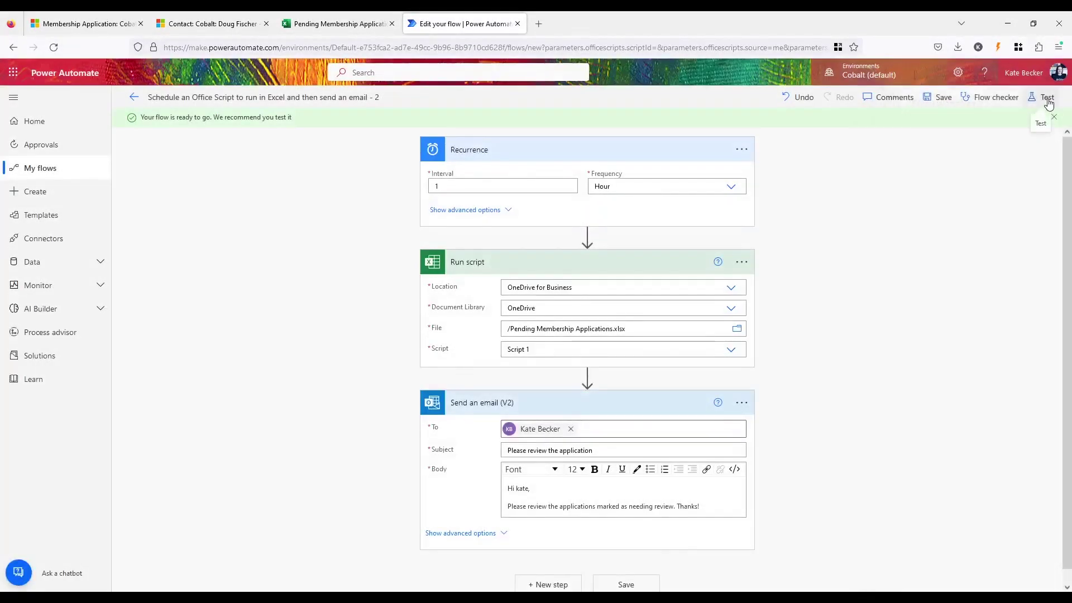
left_click(1045, 100)
left_click(917, 127)
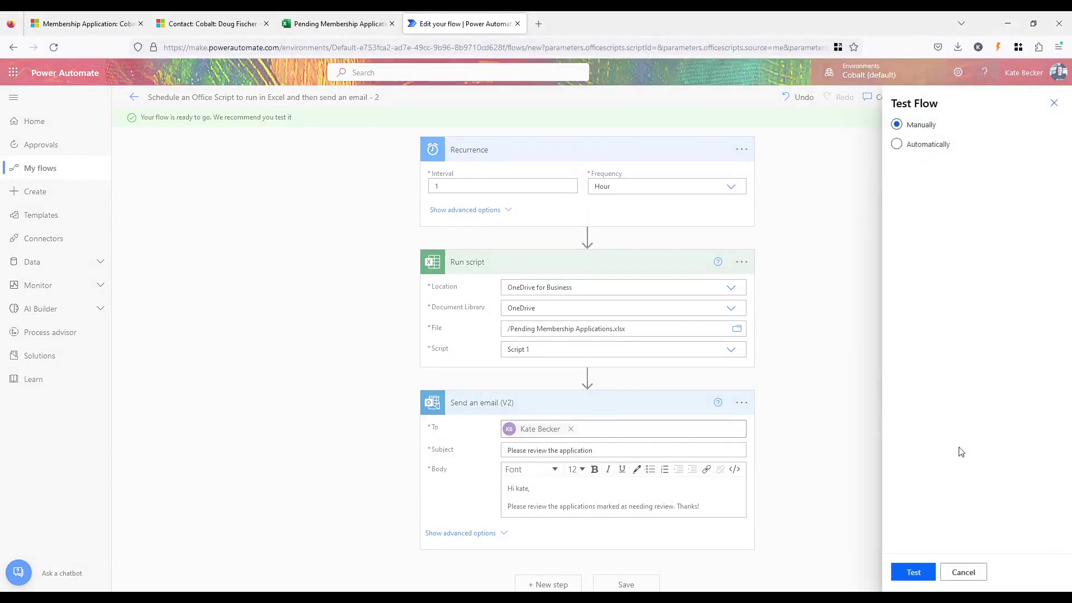
left_click(926, 573)
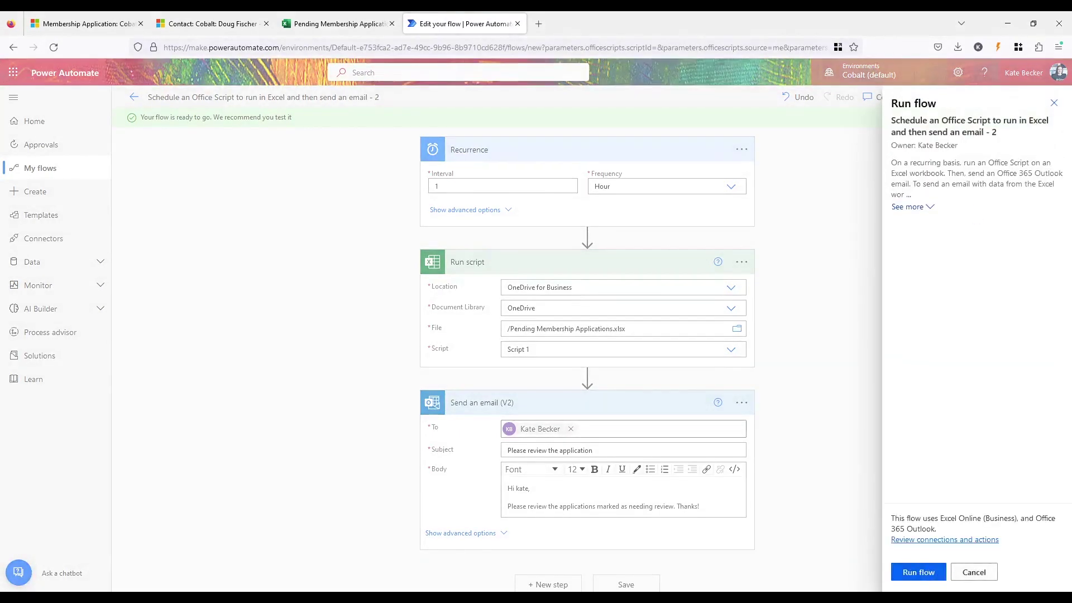
left_click(940, 579)
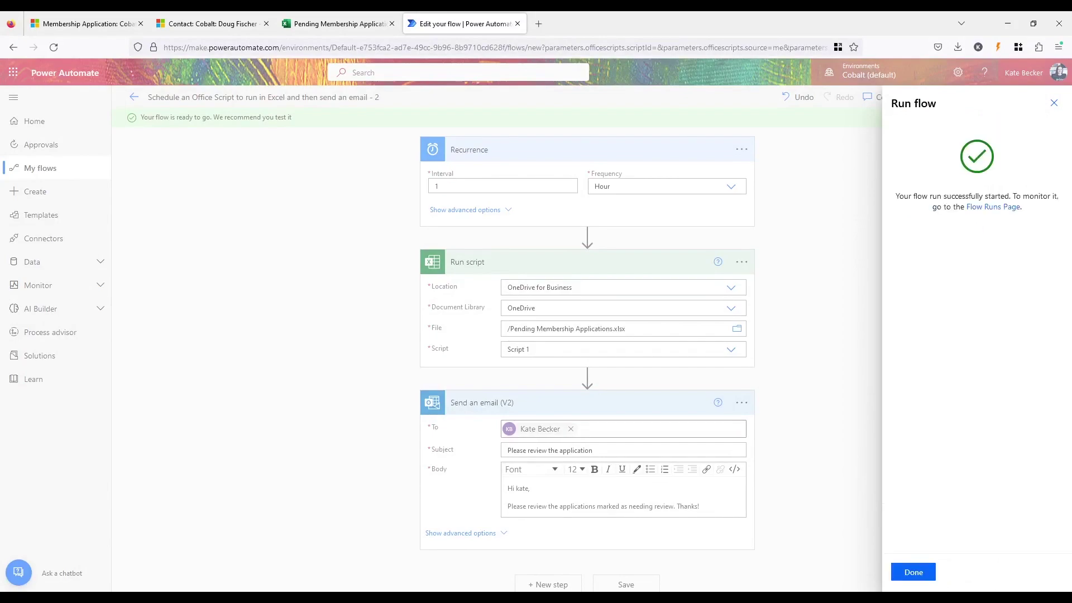